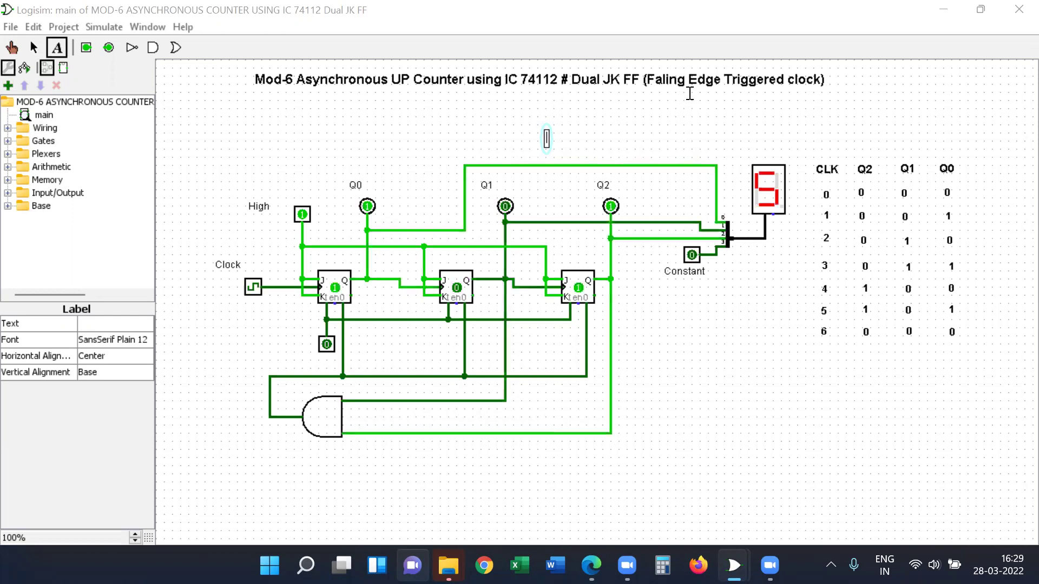
# Step: Annotate the blank area below the truth table with "3-bit = 2³ = 8", circle the 8, and box the count sequence 0→7→0→7
pyautogui.moveTo(728, 398)
pyautogui.mouseDown()
pyautogui.moveTo(734, 411)
pyautogui.moveTo(750, 406)
pyautogui.mouseUp()
pyautogui.moveTo(757, 396); pyautogui.dragTo(771, 410)
pyautogui.click(768, 403)
pyautogui.moveTo(779, 394); pyautogui.dragTo(781, 411)
pyautogui.moveTo(774, 401)
pyautogui.mouseDown()
pyautogui.moveTo(832, 394)
pyautogui.moveTo(841, 406)
pyautogui.moveTo(850, 381)
pyautogui.moveTo(845, 391)
pyautogui.moveTo(868, 404)
pyautogui.moveTo(864, 394)
pyautogui.moveTo(855, 399)
pyautogui.moveTo(894, 397)
pyautogui.moveTo(884, 412)
pyautogui.moveTo(879, 386)
pyautogui.moveTo(874, 409)
pyautogui.moveTo(900, 414)
pyautogui.moveTo(906, 403)
pyautogui.moveTo(893, 389)
pyautogui.moveTo(878, 451)
pyautogui.moveTo(912, 443)
pyautogui.moveTo(920, 452)
pyautogui.moveTo(885, 459)
pyautogui.moveTo(928, 458)
pyautogui.moveTo(926, 438)
pyautogui.moveTo(870, 440)
pyautogui.moveTo(881, 458)
pyautogui.moveTo(941, 451)
pyautogui.mouseUp()
pyautogui.moveTo(953, 444)
pyautogui.mouseDown()
pyautogui.moveTo(1018, 443)
pyautogui.moveTo(998, 459)
pyautogui.moveTo(926, 458)
pyautogui.mouseUp()
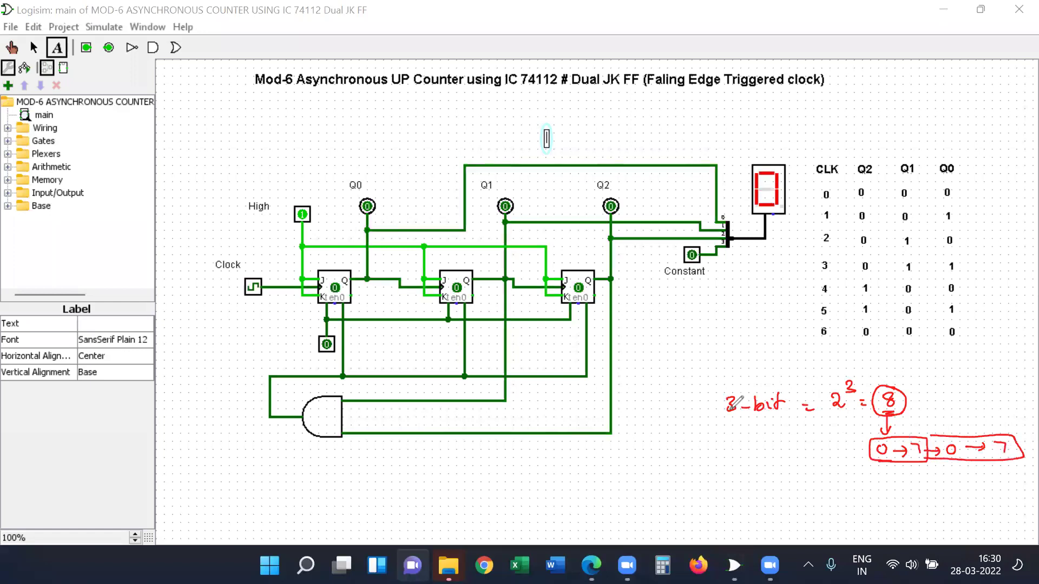
# Step: Underline the 3 in the bit note, add an arrow to an underlined "Binary" below 0→7, and underline "Mod-6" in the title
pyautogui.moveTo(721, 418); pyautogui.dragTo(738, 417)
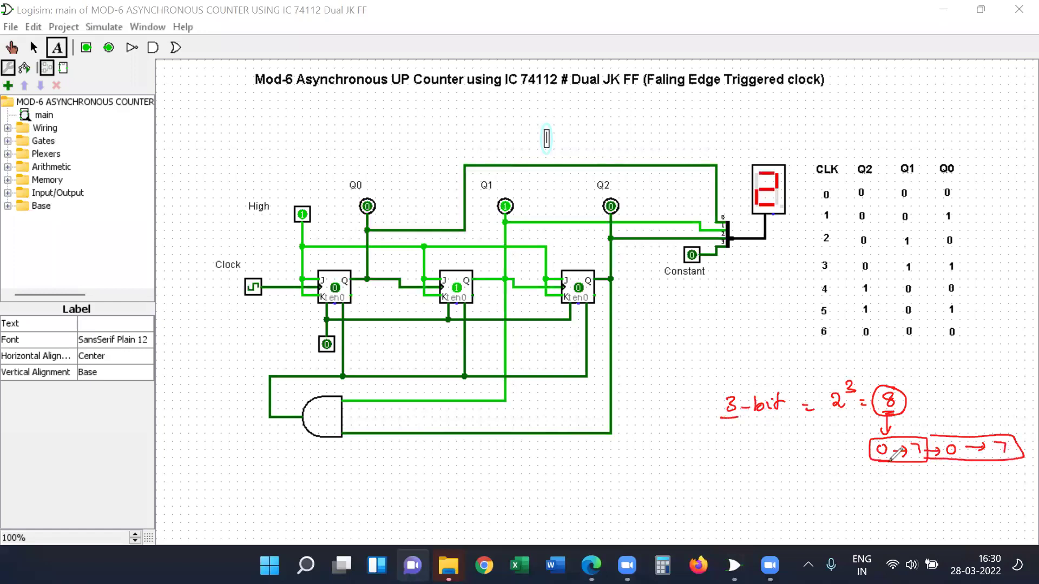
pyautogui.moveTo(896, 464)
pyautogui.mouseDown()
pyautogui.moveTo(897, 481)
pyautogui.moveTo(901, 475)
pyautogui.moveTo(874, 492)
pyautogui.moveTo(931, 490)
pyautogui.moveTo(944, 501)
pyautogui.moveTo(931, 508)
pyautogui.mouseUp()
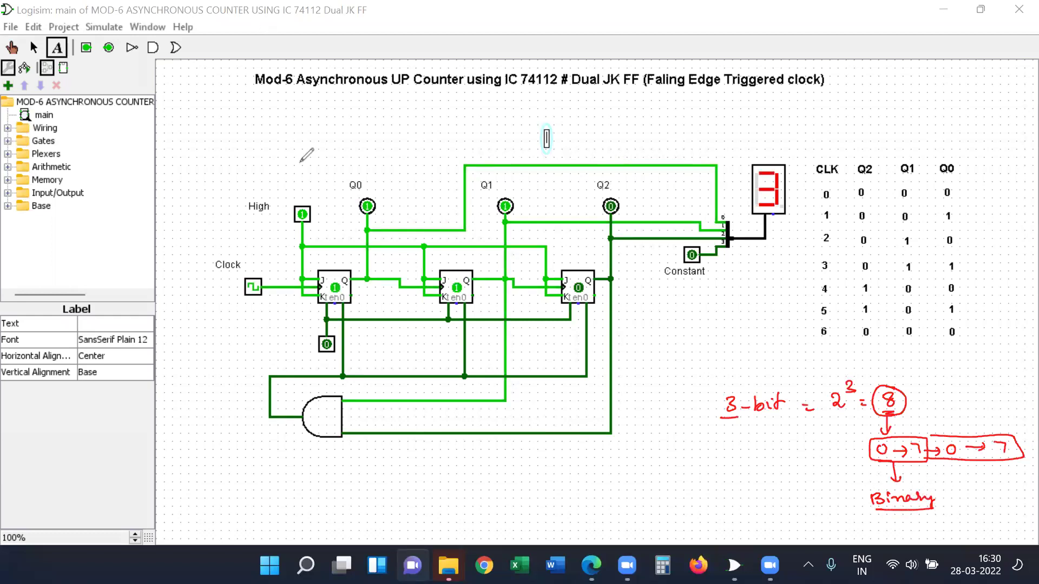
pyautogui.moveTo(255, 91); pyautogui.dragTo(292, 93)
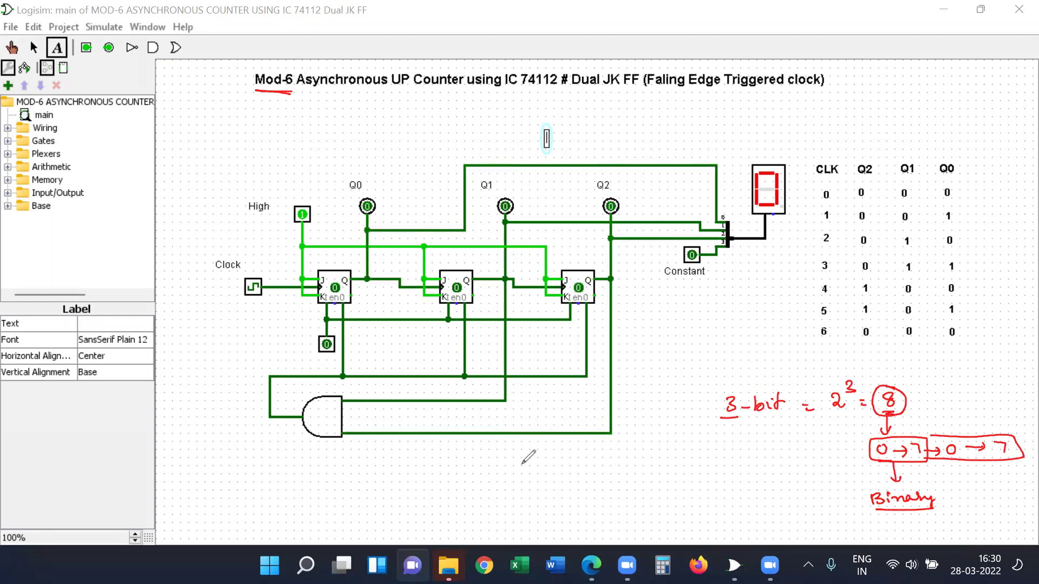
# Step: Write "Mod-6 [0→5]" below the circuit with an arrow to 101, and add a boxed "6, 7" beside it
pyautogui.moveTo(515, 471)
pyautogui.mouseDown()
pyautogui.moveTo(547, 455)
pyautogui.moveTo(594, 469)
pyautogui.moveTo(606, 452)
pyautogui.moveTo(640, 460)
pyautogui.mouseUp()
pyautogui.moveTo(646, 439)
pyautogui.mouseDown()
pyautogui.moveTo(650, 459)
pyautogui.moveTo(637, 444)
pyautogui.moveTo(647, 455)
pyautogui.moveTo(637, 472)
pyautogui.moveTo(644, 477)
pyautogui.moveTo(653, 458)
pyautogui.moveTo(652, 487)
pyautogui.moveTo(678, 481)
pyautogui.moveTo(652, 495)
pyautogui.moveTo(676, 492)
pyautogui.mouseUp()
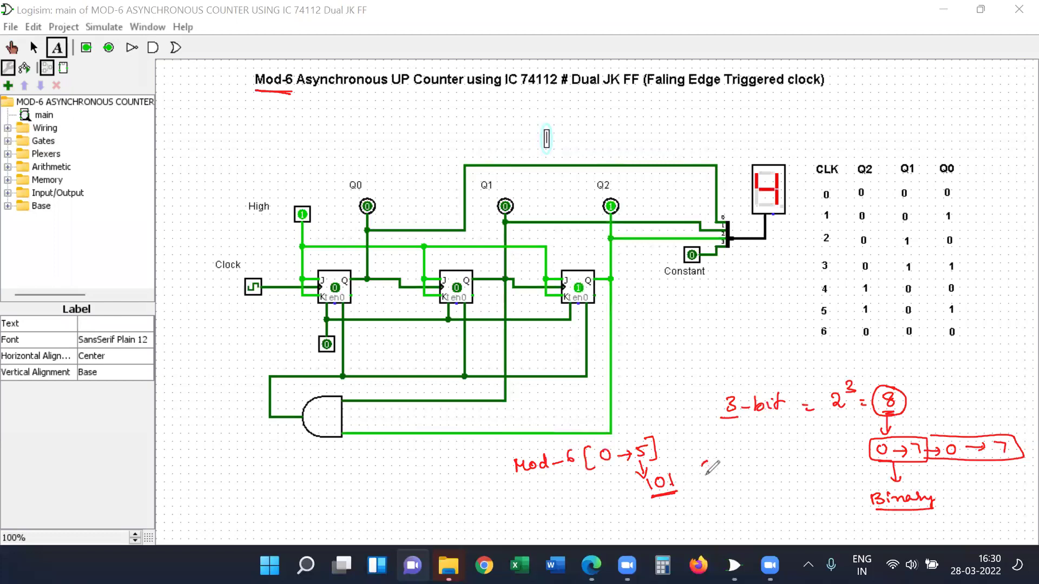
pyautogui.moveTo(710, 461)
pyautogui.mouseDown()
pyautogui.moveTo(737, 459)
pyautogui.moveTo(738, 471)
pyautogui.moveTo(719, 478)
pyautogui.moveTo(728, 484)
pyautogui.moveTo(749, 477)
pyautogui.mouseUp()
pyautogui.moveTo(705, 486)
pyautogui.mouseDown()
pyautogui.moveTo(750, 475)
pyautogui.moveTo(747, 449)
pyautogui.moveTo(696, 457)
pyautogui.moveTo(720, 482)
pyautogui.mouseUp()
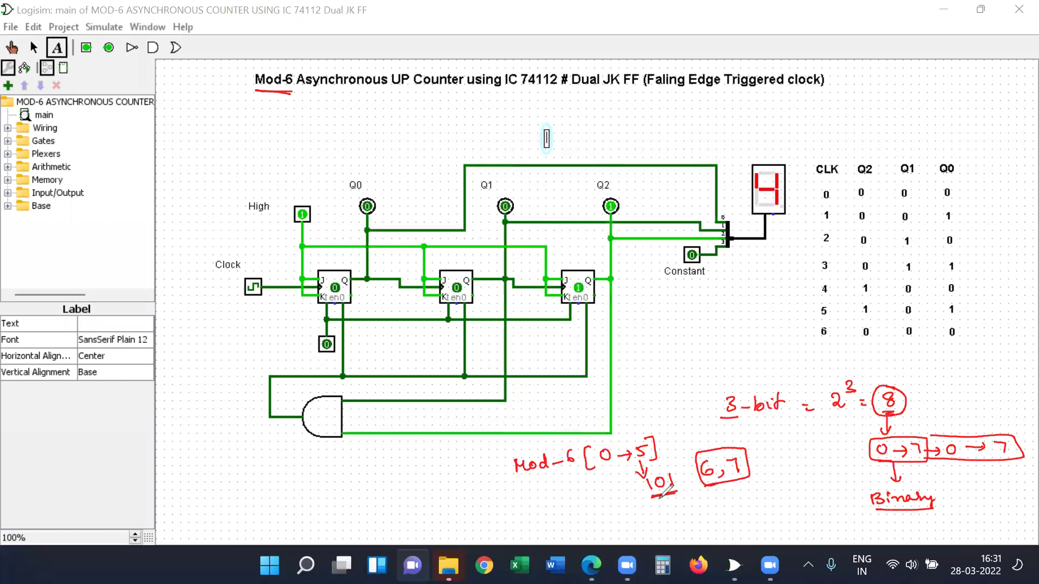
# Step: Add an arrow from 101 to the handwritten note "Truncated counter" and underline the note
pyautogui.moveTo(658, 497)
pyautogui.mouseDown()
pyautogui.moveTo(781, 489)
pyautogui.moveTo(811, 479)
pyautogui.moveTo(816, 464)
pyautogui.moveTo(839, 474)
pyautogui.mouseUp()
pyautogui.click(840, 477)
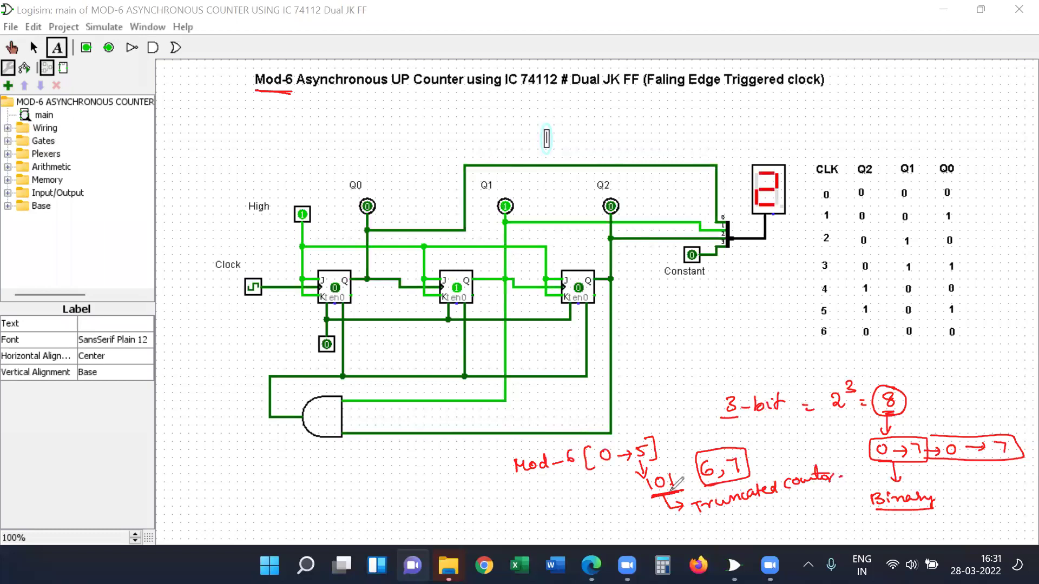
pyautogui.moveTo(706, 512)
pyautogui.mouseDown()
pyautogui.moveTo(790, 505)
pyautogui.moveTo(831, 487)
pyautogui.mouseUp()
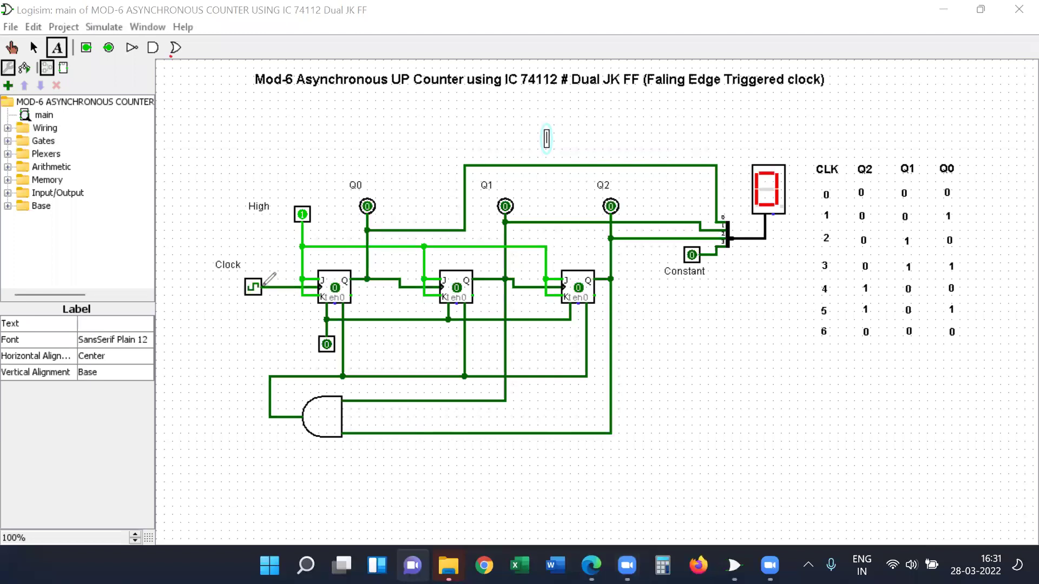
# Step: Mark the clock line into the first flip-flop with an arrow, and underline "Asynchronous", "UP" and "Faling Edge" in the title
pyautogui.moveTo(262, 287); pyautogui.dragTo(316, 286)
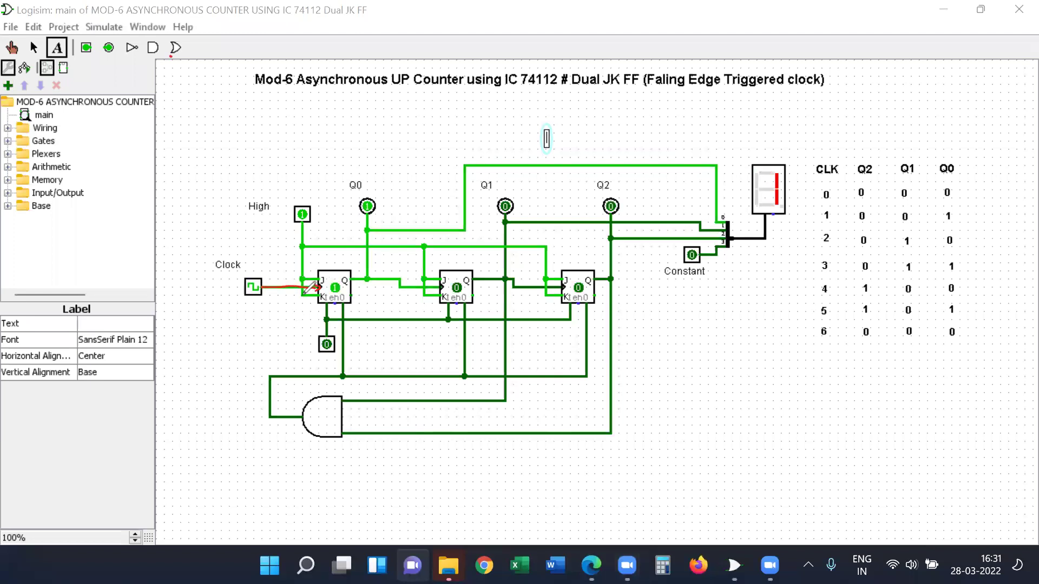
pyautogui.moveTo(298, 89); pyautogui.dragTo(377, 98)
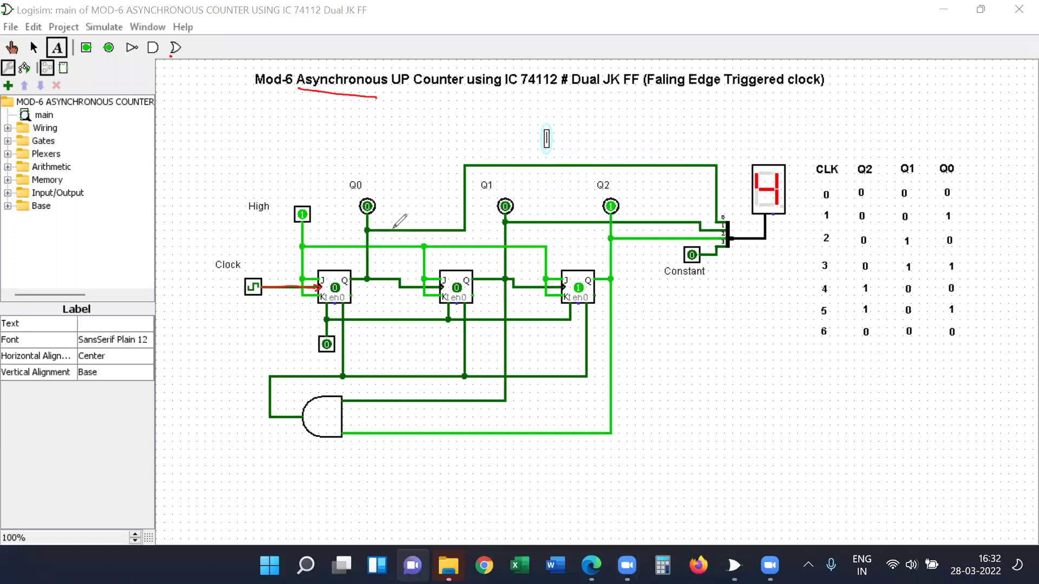
pyautogui.moveTo(384, 93)
pyautogui.mouseDown()
pyautogui.moveTo(406, 93)
pyautogui.moveTo(396, 116)
pyautogui.moveTo(407, 107)
pyautogui.mouseUp()
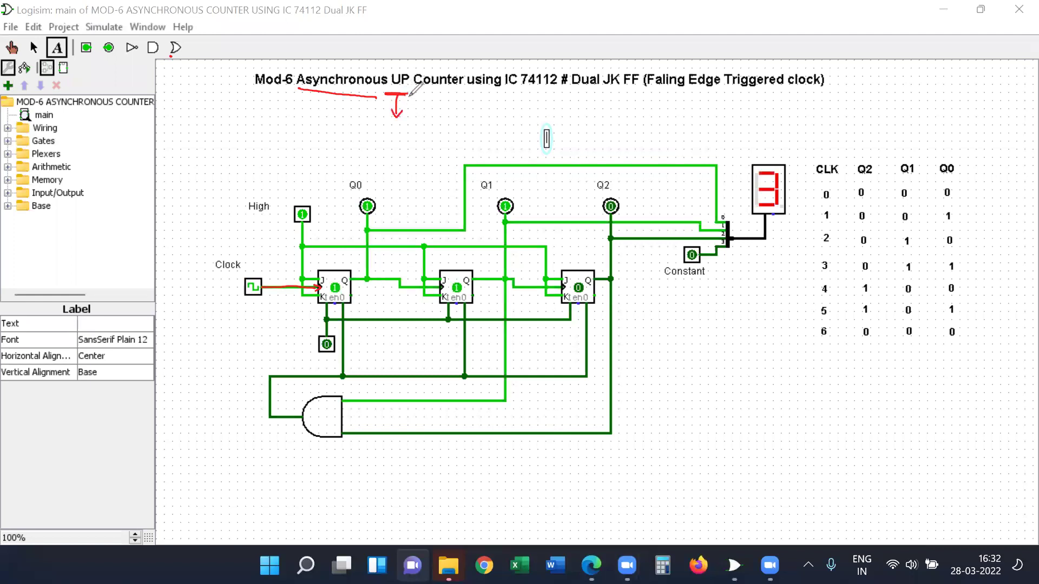
pyautogui.moveTo(645, 90); pyautogui.dragTo(712, 95)
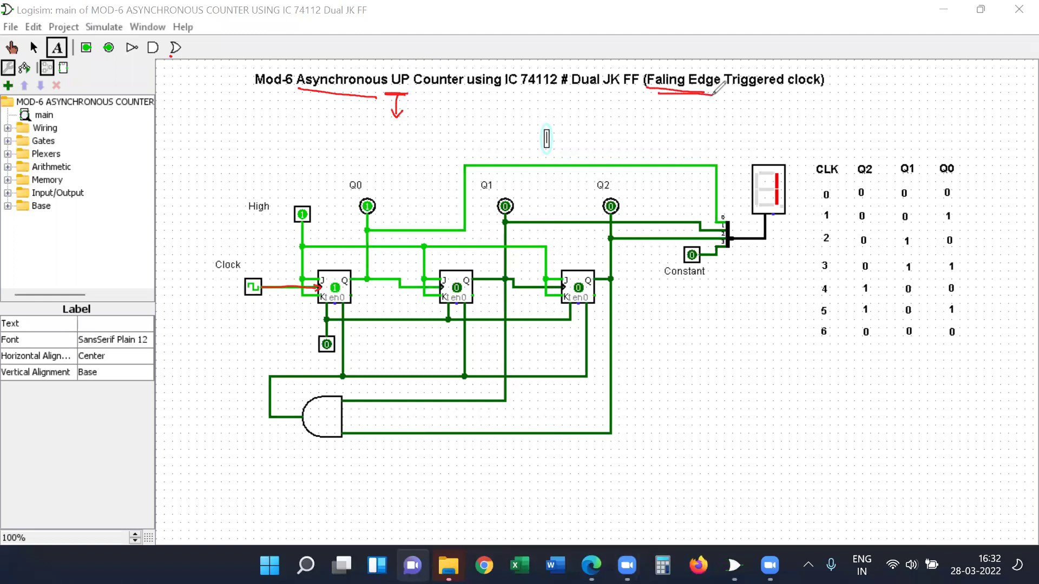
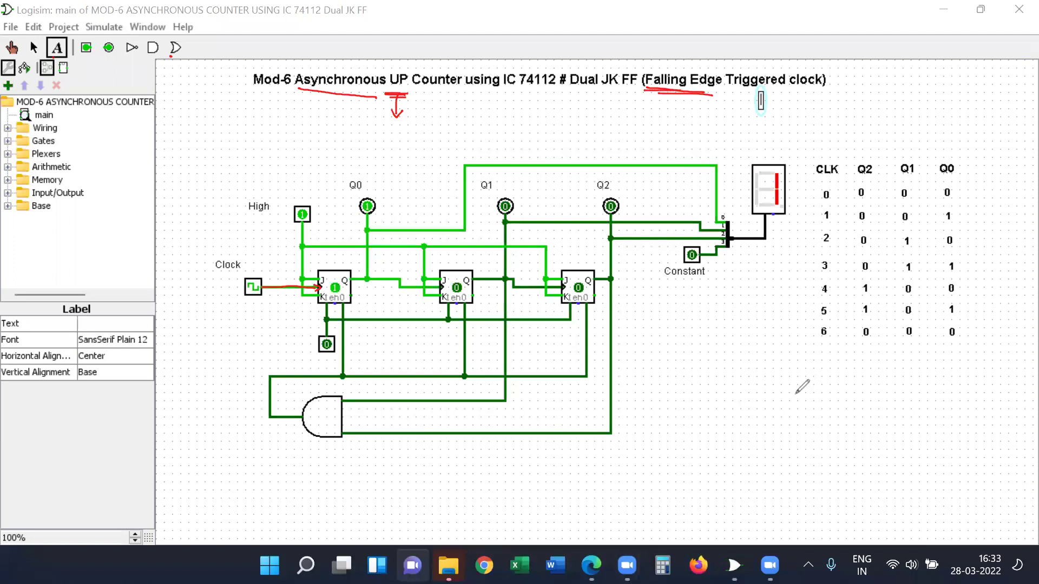
# Step: Write the up-counter clocking rule "CK −ve → +Q" below the truth table, with an underlined "UP" beside it, and underline the rule
pyautogui.moveTo(724, 398)
pyautogui.mouseDown()
pyautogui.moveTo(770, 399)
pyautogui.moveTo(754, 377)
pyautogui.moveTo(768, 379)
pyautogui.mouseUp()
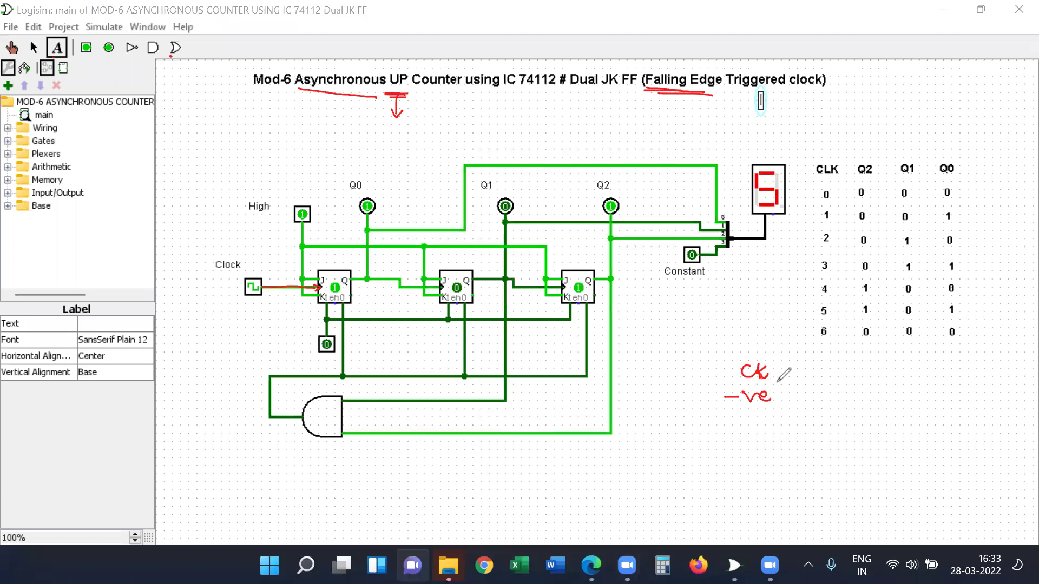
pyautogui.moveTo(940, 358); pyautogui.dragTo(961, 375)
pyautogui.moveTo(745, 407); pyautogui.dragTo(818, 397)
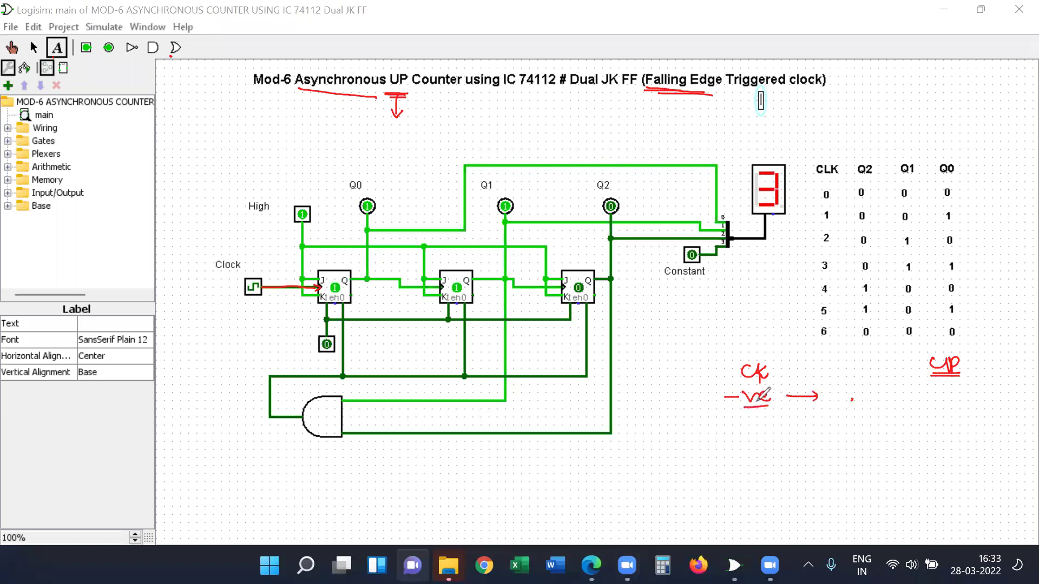
pyautogui.moveTo(844, 399)
pyautogui.mouseDown()
pyautogui.moveTo(861, 398)
pyautogui.moveTo(853, 405)
pyautogui.mouseUp()
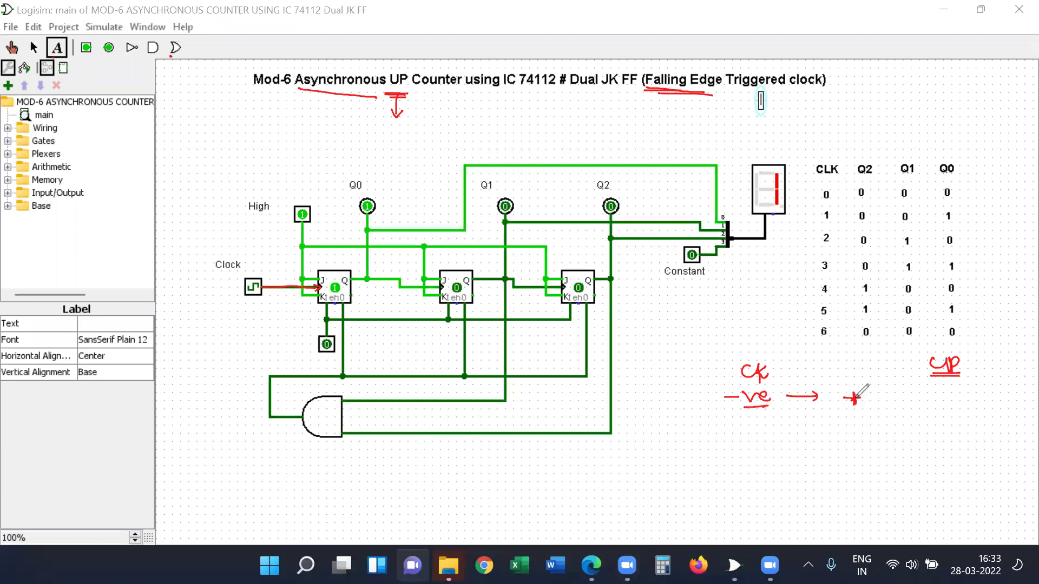
pyautogui.moveTo(875, 390); pyautogui.dragTo(887, 404)
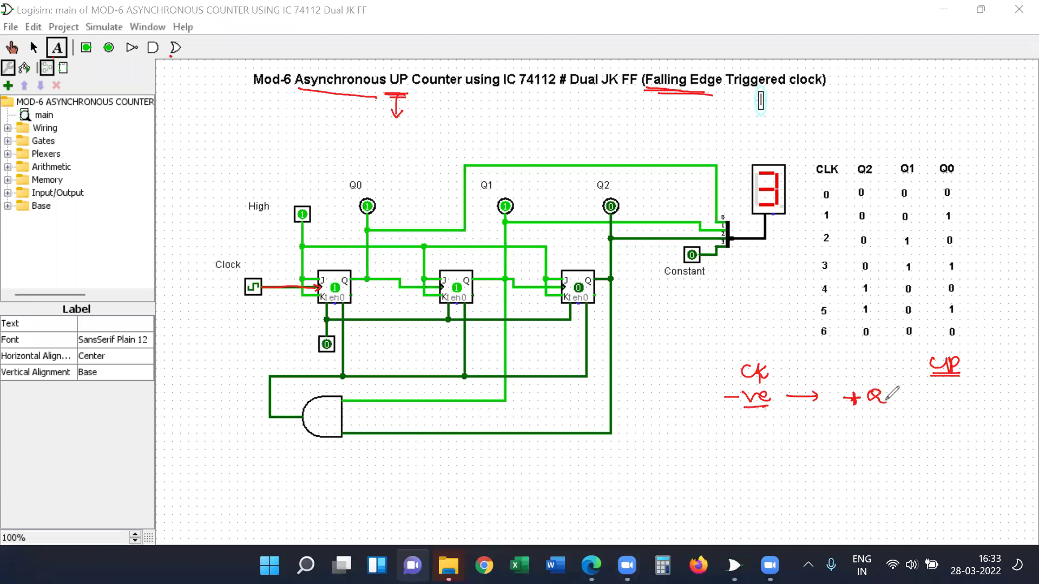
pyautogui.moveTo(746, 410); pyautogui.dragTo(848, 412)
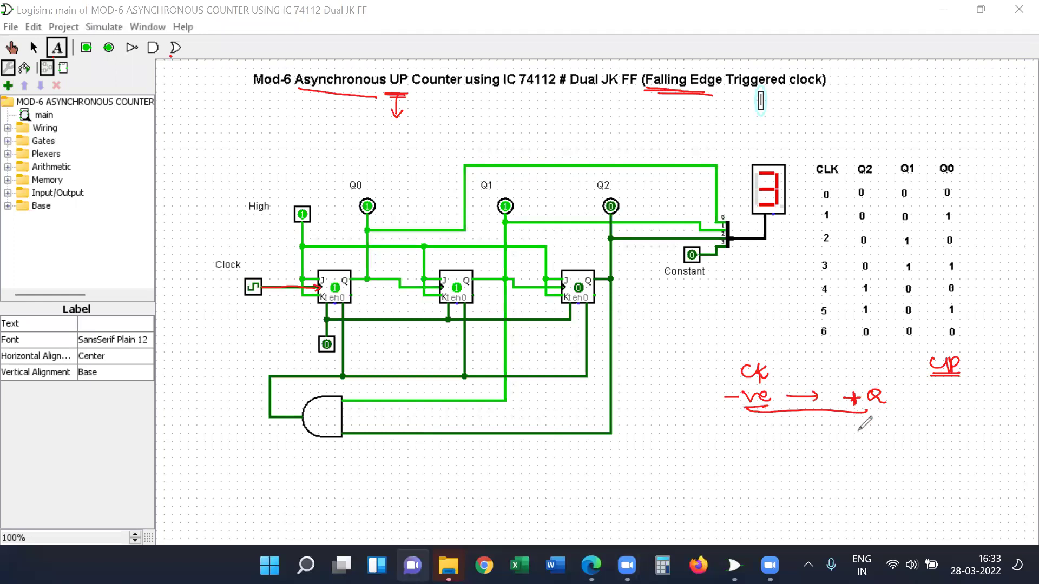
# Step: Write the positive-edge rule "+ve → − Q̄" beneath the negative-edge rule
pyautogui.moveTo(739, 444); pyautogui.dragTo(823, 450)
pyautogui.moveTo(823, 449)
pyautogui.mouseDown()
pyautogui.moveTo(872, 450)
pyautogui.moveTo(854, 445)
pyautogui.moveTo(875, 435)
pyautogui.mouseUp()
pyautogui.moveTo(836, 449); pyautogui.dragTo(847, 449)
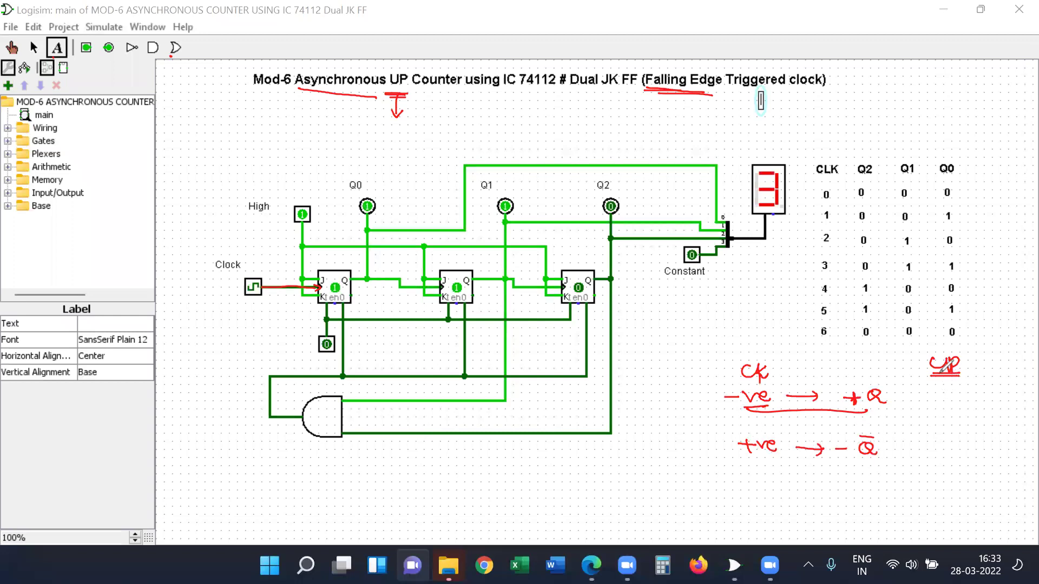
# Step: Emphasize the negative-edge case by circling "−ve", sketching a falling edge from 1 to 0, and enclosing the whole rule
pyautogui.moveTo(941, 372); pyautogui.dragTo(948, 361)
pyautogui.moveTo(670, 87)
pyautogui.mouseDown()
pyautogui.moveTo(703, 92)
pyautogui.moveTo(645, 92)
pyautogui.moveTo(713, 95)
pyautogui.mouseUp()
pyautogui.moveTo(787, 399)
pyautogui.mouseDown()
pyautogui.moveTo(734, 378)
pyautogui.moveTo(717, 389)
pyautogui.moveTo(734, 408)
pyautogui.moveTo(779, 412)
pyautogui.mouseUp()
pyautogui.moveTo(657, 385)
pyautogui.mouseDown()
pyautogui.moveTo(680, 386)
pyautogui.moveTo(678, 410)
pyautogui.moveTo(706, 413)
pyautogui.mouseUp()
pyautogui.moveTo(668, 366)
pyautogui.mouseDown()
pyautogui.moveTo(667, 379)
pyautogui.moveTo(698, 400)
pyautogui.mouseUp()
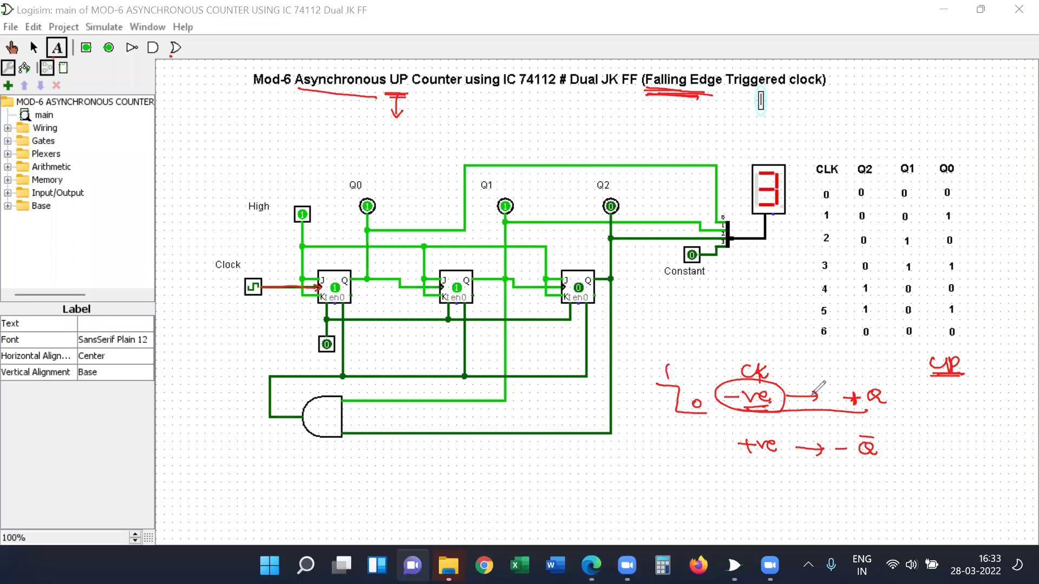
pyautogui.moveTo(668, 417)
pyautogui.mouseDown()
pyautogui.moveTo(898, 375)
pyautogui.moveTo(644, 378)
pyautogui.moveTo(685, 418)
pyautogui.mouseUp()
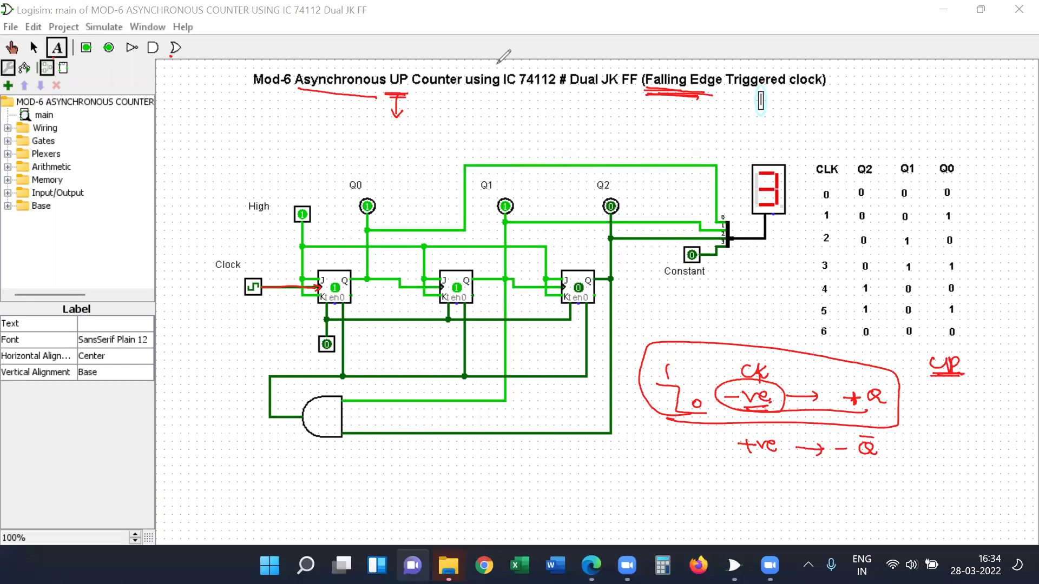
# Step: Erase the handwritten annotations, switch to the Edit tool, and select the first J-K flip-flop to show its attributes
pyautogui.press('e')
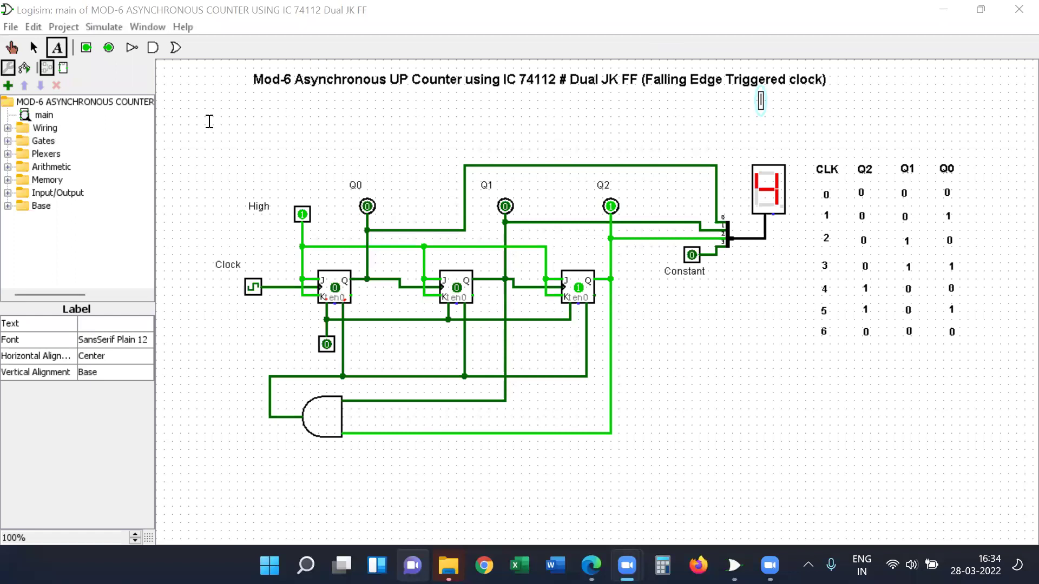
pyautogui.hotkey('ctrl', '2')
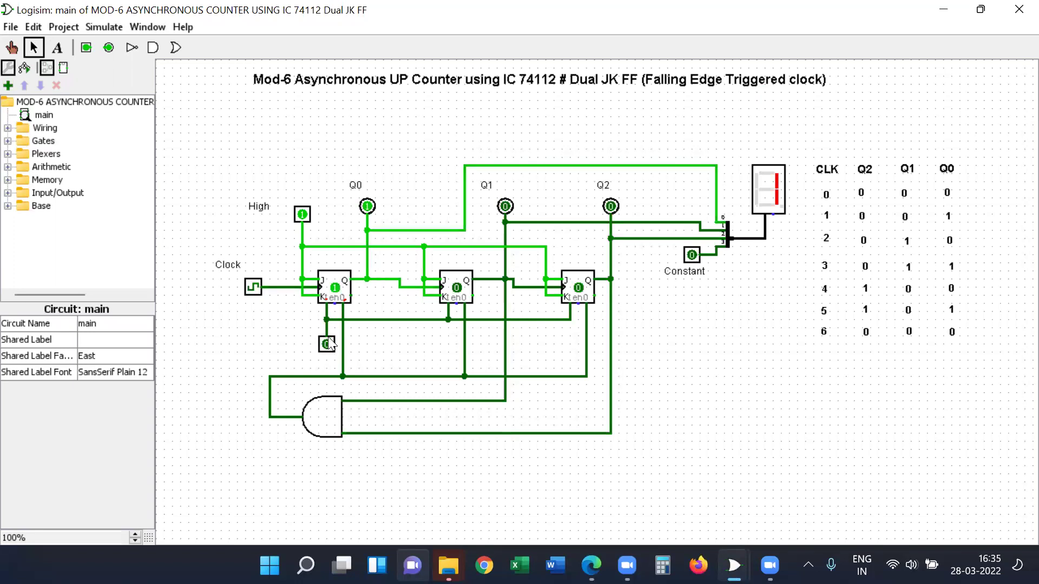
pyautogui.click(330, 302)
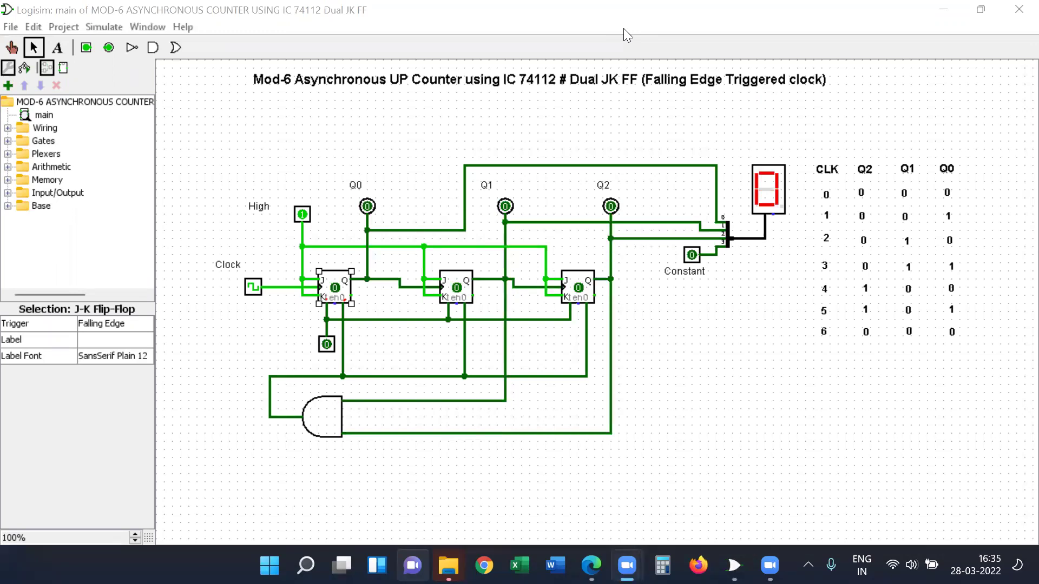
# Step: Sketch an IC outline below the truth table containing two smaller flip-flop boxes, and tick each box
pyautogui.moveTo(713, 357)
pyautogui.mouseDown()
pyautogui.moveTo(799, 444)
pyautogui.moveTo(797, 497)
pyautogui.moveTo(699, 494)
pyautogui.moveTo(706, 384)
pyautogui.moveTo(769, 378)
pyautogui.moveTo(773, 416)
pyautogui.moveTo(727, 416)
pyautogui.moveTo(729, 383)
pyautogui.mouseUp()
pyautogui.moveTo(724, 448)
pyautogui.mouseDown()
pyautogui.moveTo(761, 465)
pyautogui.moveTo(730, 487)
pyautogui.moveTo(726, 449)
pyautogui.mouseUp()
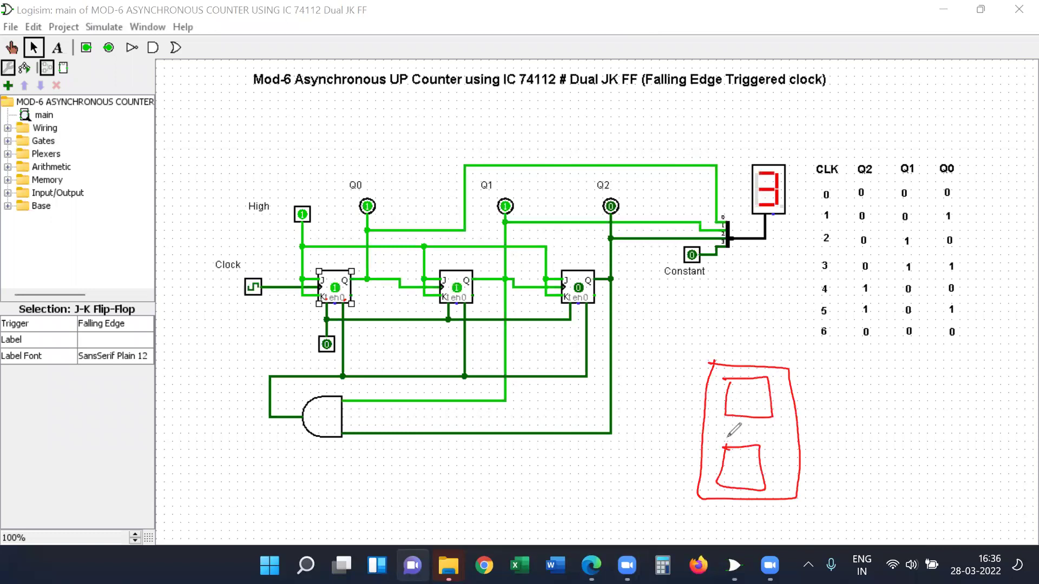
pyautogui.click(753, 401)
pyautogui.moveTo(739, 403); pyautogui.dragTo(795, 385)
pyautogui.moveTo(745, 466); pyautogui.dragTo(797, 449)
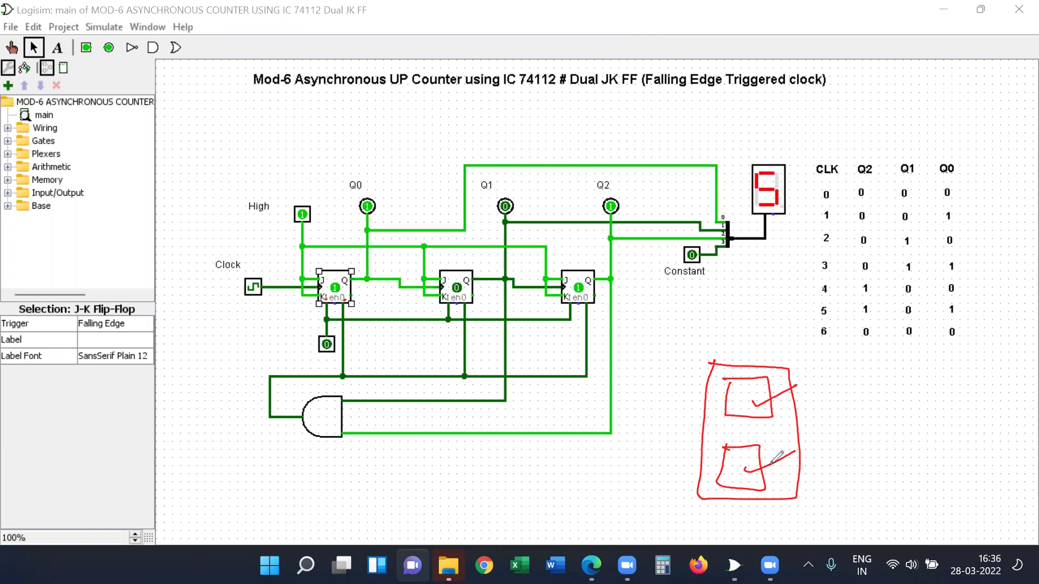
# Step: Label the sketched IC "74112", box the label, and draw an arrow pointing away from it
pyautogui.moveTo(728, 348); pyautogui.dragTo(786, 358)
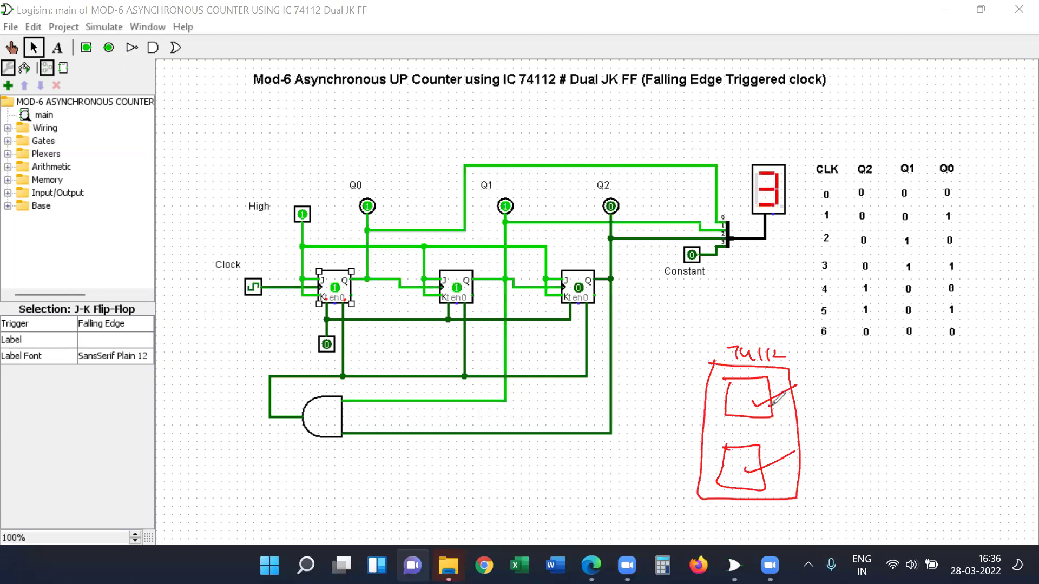
pyautogui.moveTo(792, 358)
pyautogui.mouseDown()
pyautogui.moveTo(822, 357)
pyautogui.moveTo(813, 363)
pyautogui.mouseUp()
pyautogui.moveTo(743, 367)
pyautogui.mouseDown()
pyautogui.moveTo(789, 349)
pyautogui.moveTo(724, 346)
pyautogui.moveTo(748, 367)
pyautogui.mouseUp()
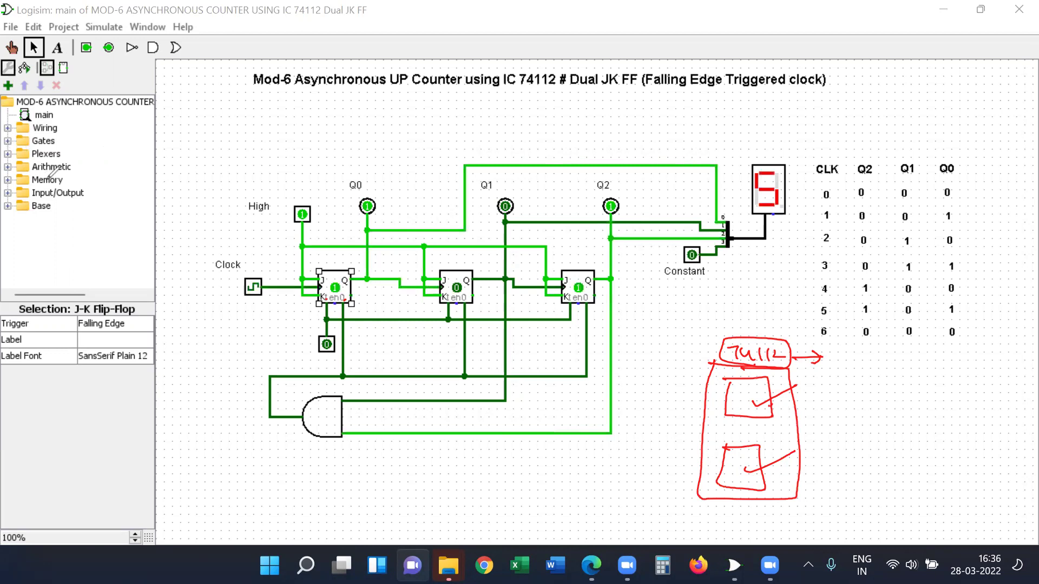
# Step: Tick the Memory library and place a J-K Flip-Flop from it in the empty area below the AND gate
pyautogui.moveTo(60, 174); pyautogui.dragTo(81, 168)
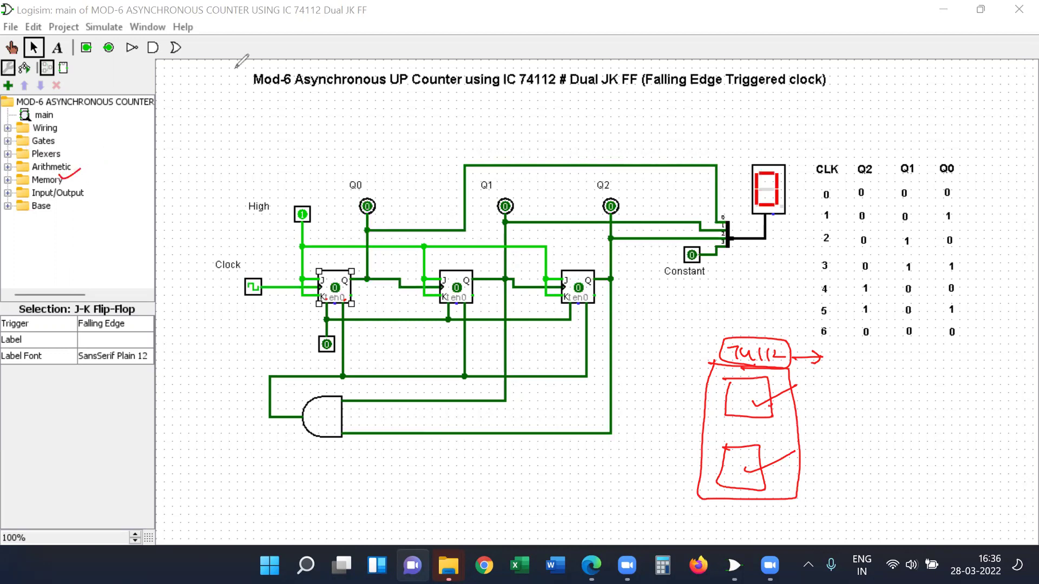
pyautogui.click(7, 180)
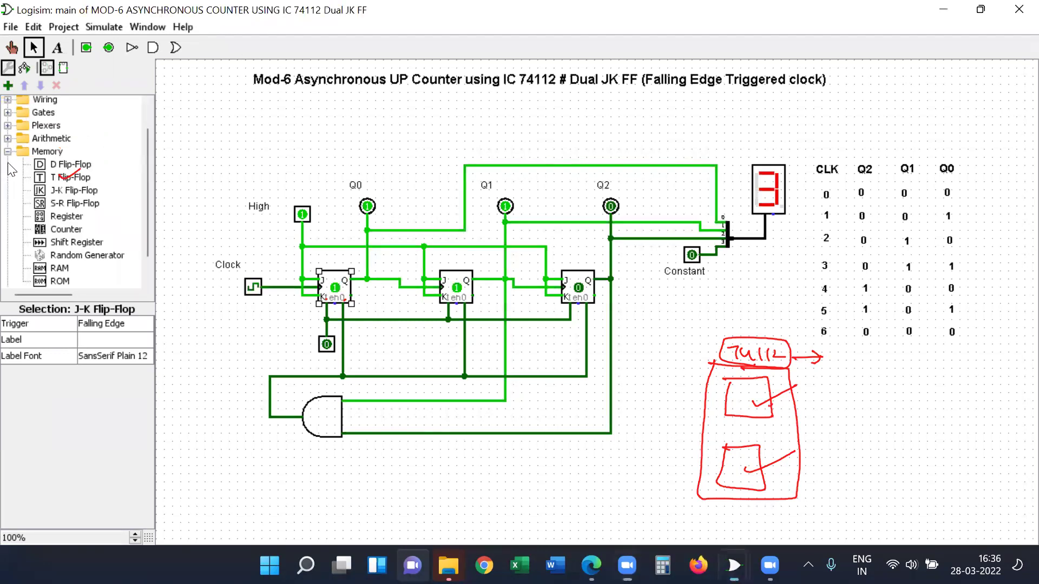
pyautogui.click(96, 190)
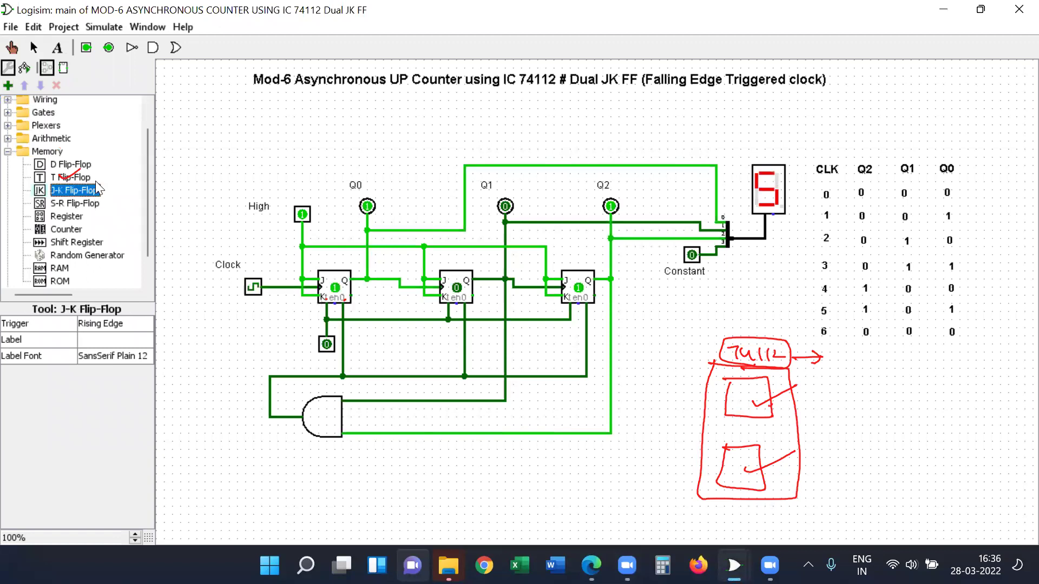
pyautogui.click(422, 495)
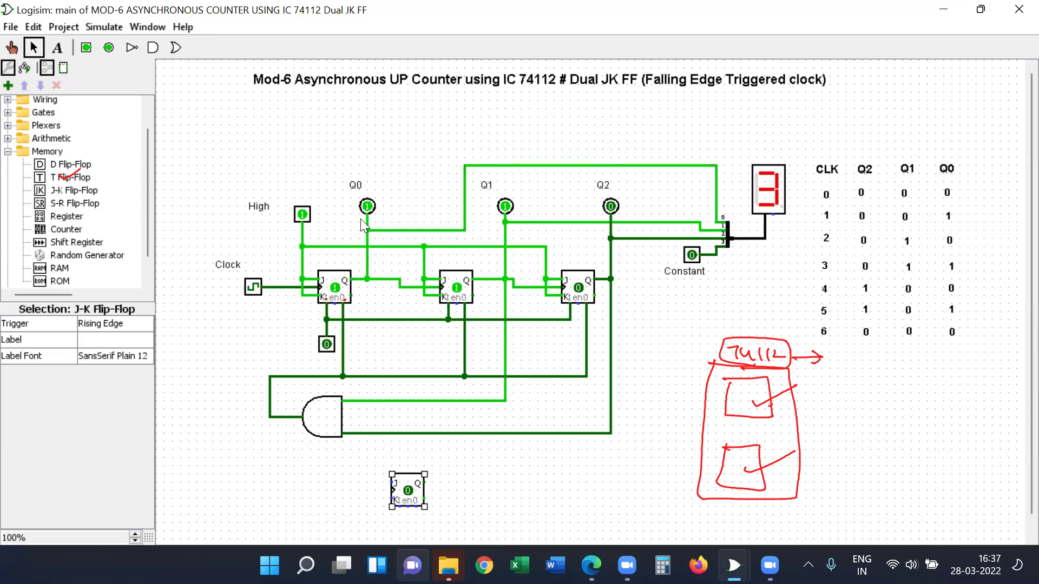
# Step: Expand the Input/Output library and select the circuit's Hex Digit Display to show its attributes
pyautogui.scroll(-1, 144, 262)
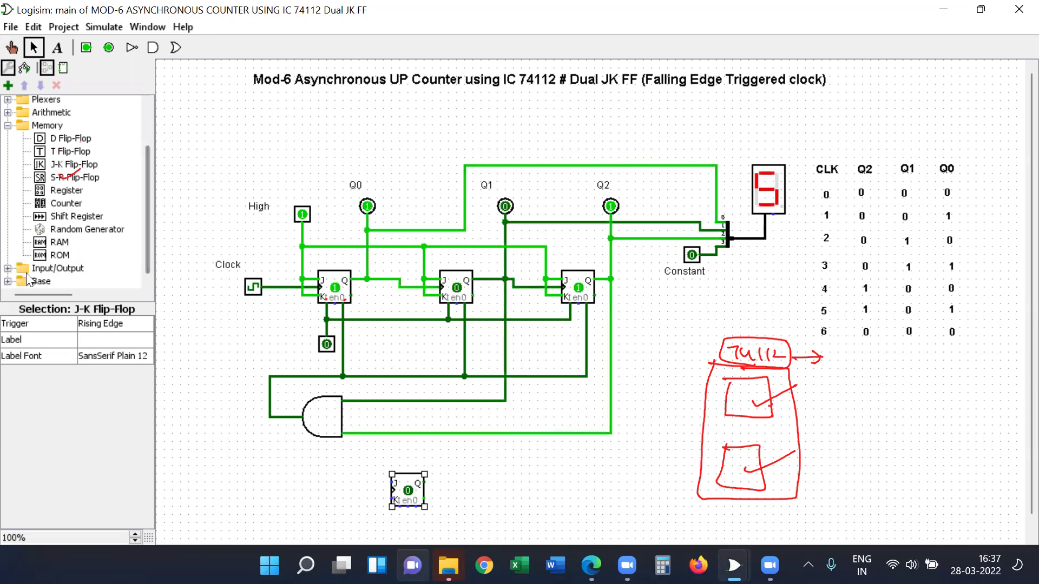
pyautogui.click(7, 268)
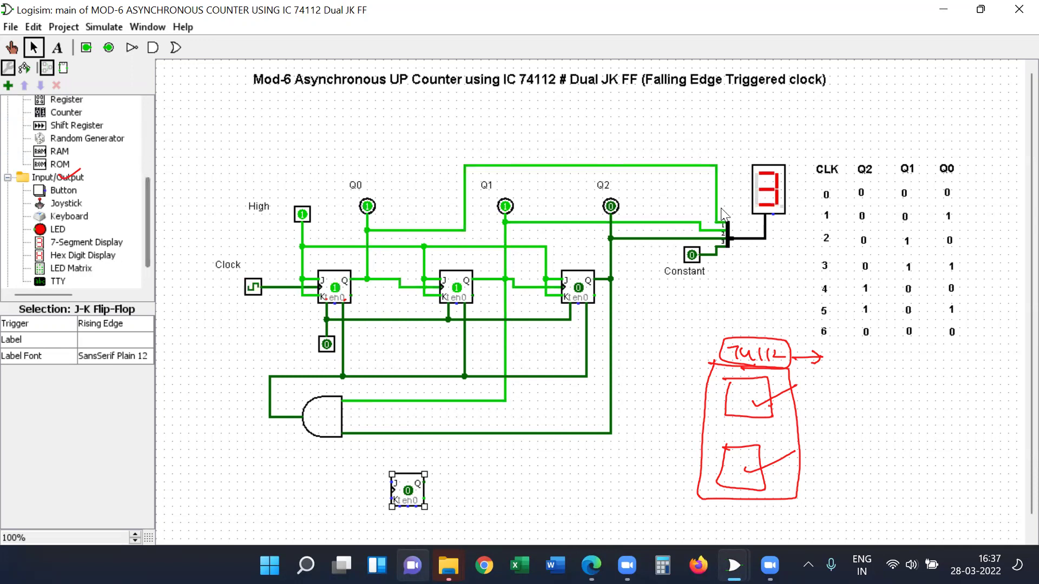
pyautogui.click(774, 199)
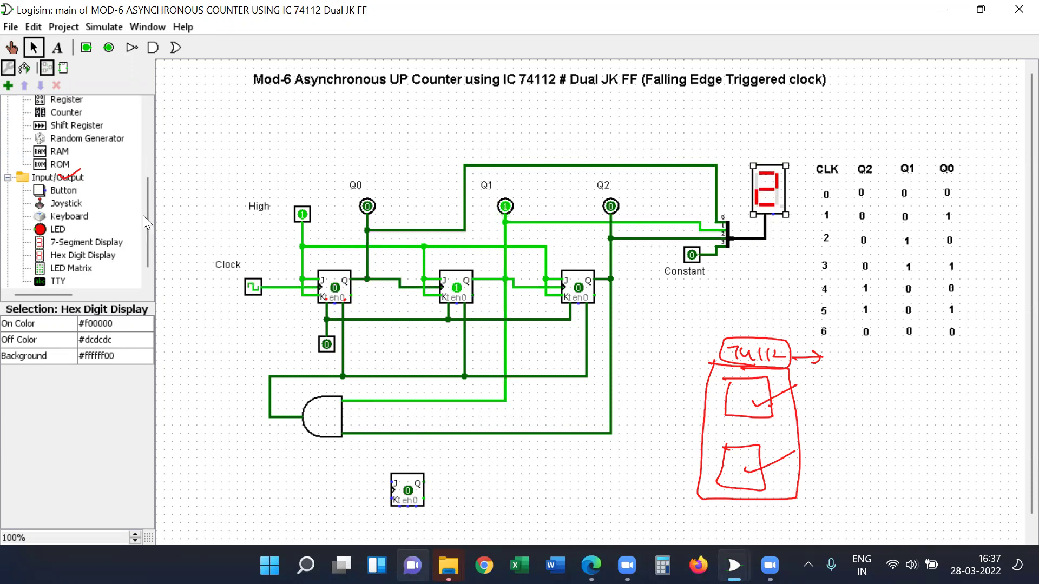
# Step: Expand the Wiring library, then set the Fan Out of the splitter feeding the hex display to 4
pyautogui.scroll(4, 143, 214)
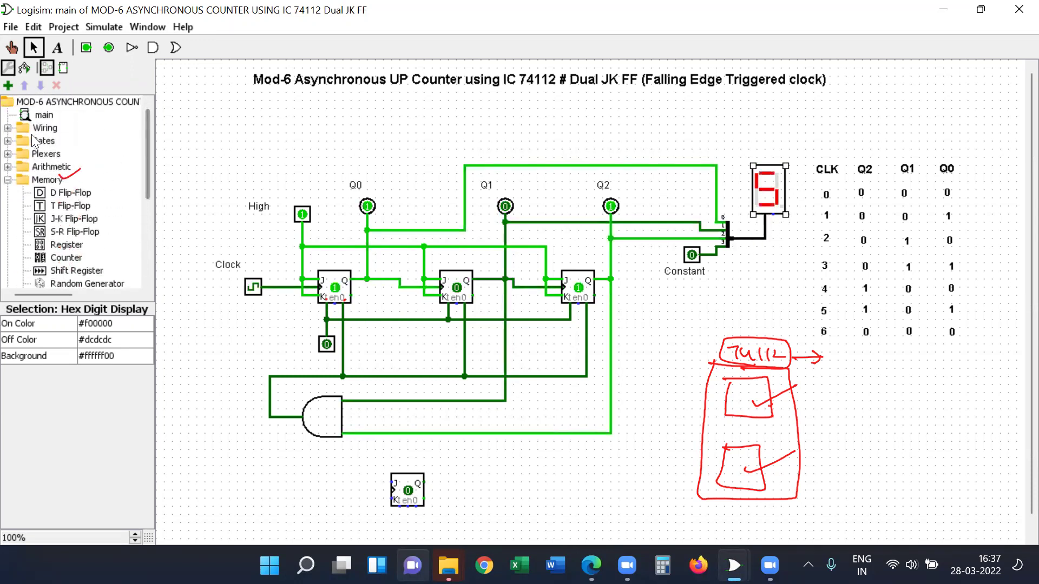
pyautogui.click(8, 127)
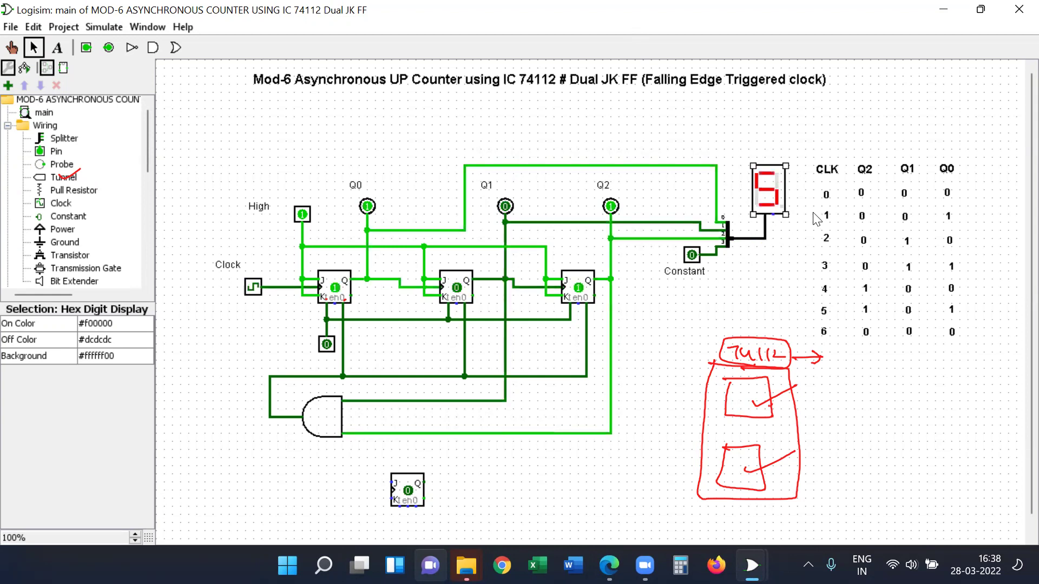
pyautogui.moveTo(734, 223); pyautogui.dragTo(729, 236)
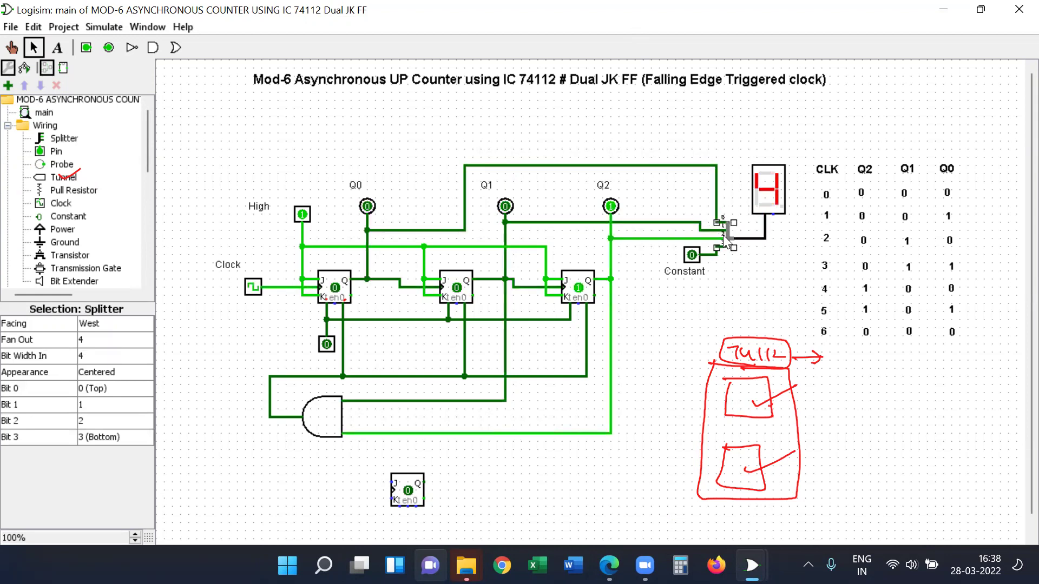
pyautogui.click(95, 340)
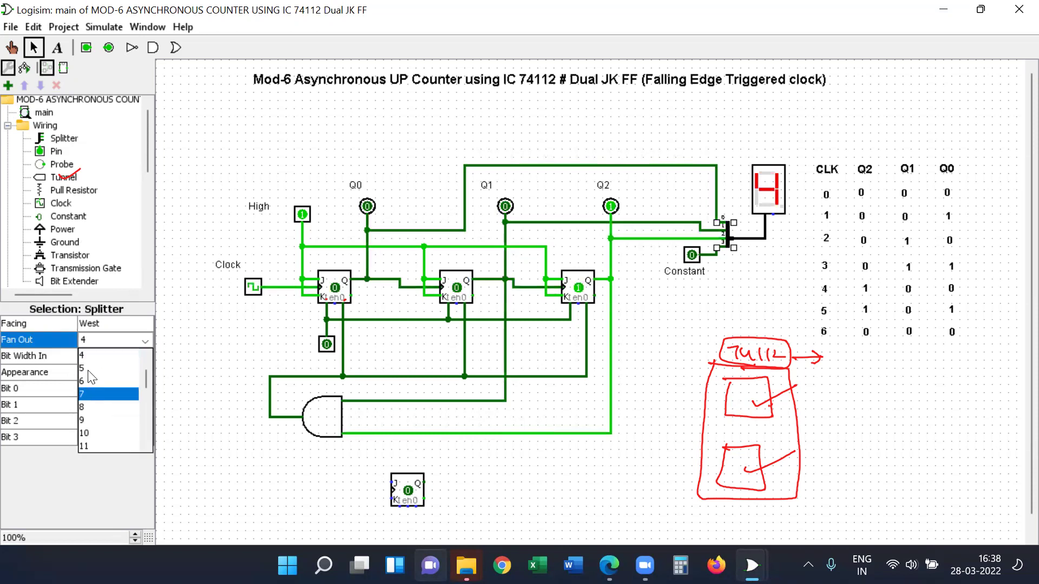
pyautogui.click(90, 353)
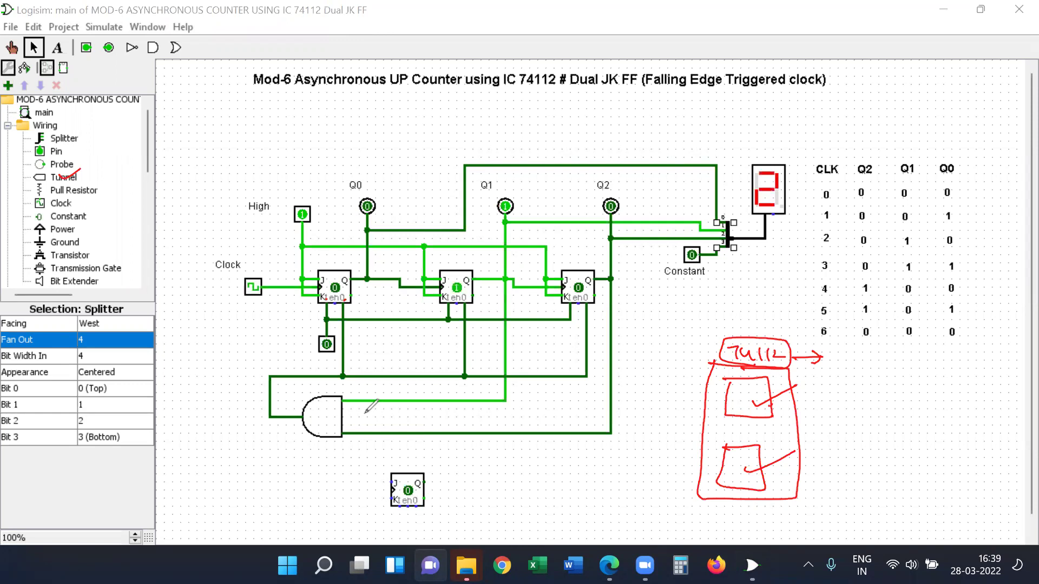
# Step: Box and underline the CLK 6 row's values and label, writing 1 1 0 and 0 ↔ 0 with a double arrow beneath the row
pyautogui.moveTo(865, 340)
pyautogui.mouseDown()
pyautogui.moveTo(963, 341)
pyautogui.moveTo(965, 326)
pyautogui.moveTo(858, 324)
pyautogui.moveTo(867, 363)
pyautogui.moveTo(911, 366)
pyautogui.mouseUp()
pyautogui.moveTo(956, 353)
pyautogui.mouseDown()
pyautogui.moveTo(950, 361)
pyautogui.moveTo(957, 353)
pyautogui.mouseUp()
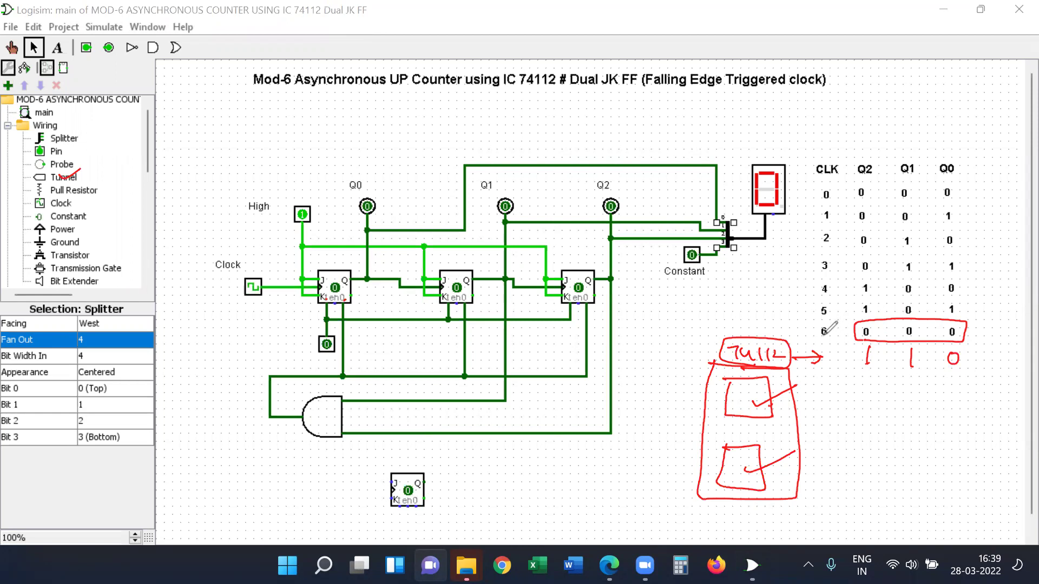
pyautogui.moveTo(828, 334); pyautogui.dragTo(818, 339)
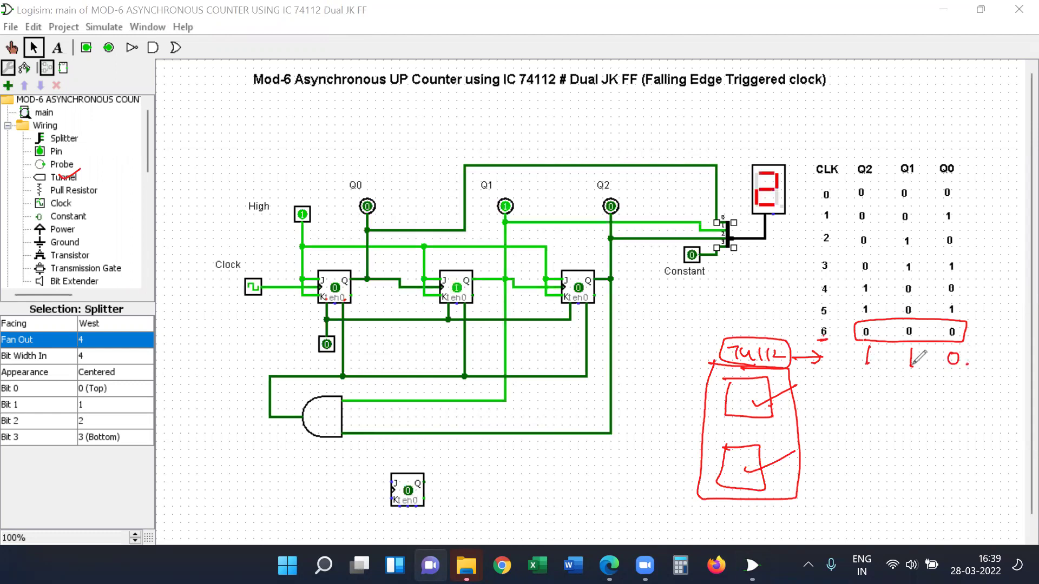
pyautogui.click(976, 370)
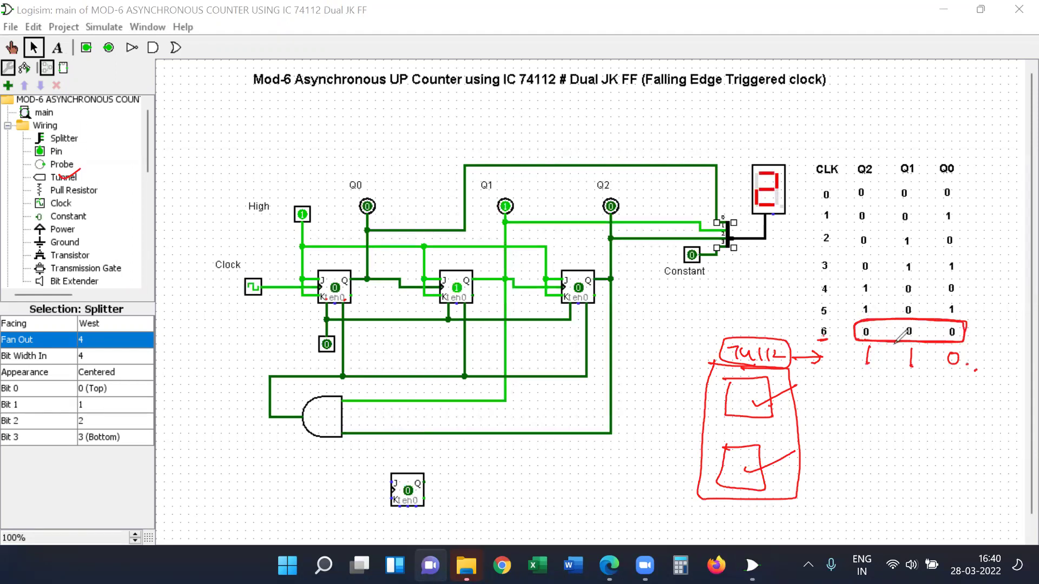
pyautogui.moveTo(864, 374)
pyautogui.mouseDown()
pyautogui.moveTo(913, 377)
pyautogui.moveTo(868, 396)
pyautogui.moveTo(898, 400)
pyautogui.moveTo(890, 397)
pyautogui.mouseUp()
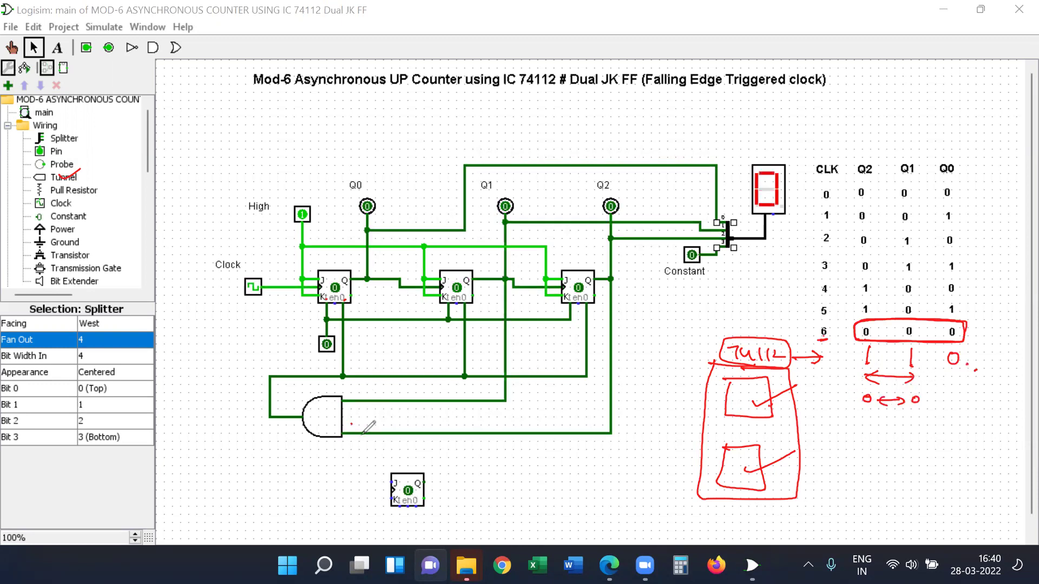
# Step: Mark the AND gate inputs and the Q1 and Q2 column headings, then underline the 0 ↔ 0 note
pyautogui.moveTo(351, 423); pyautogui.dragTo(367, 415)
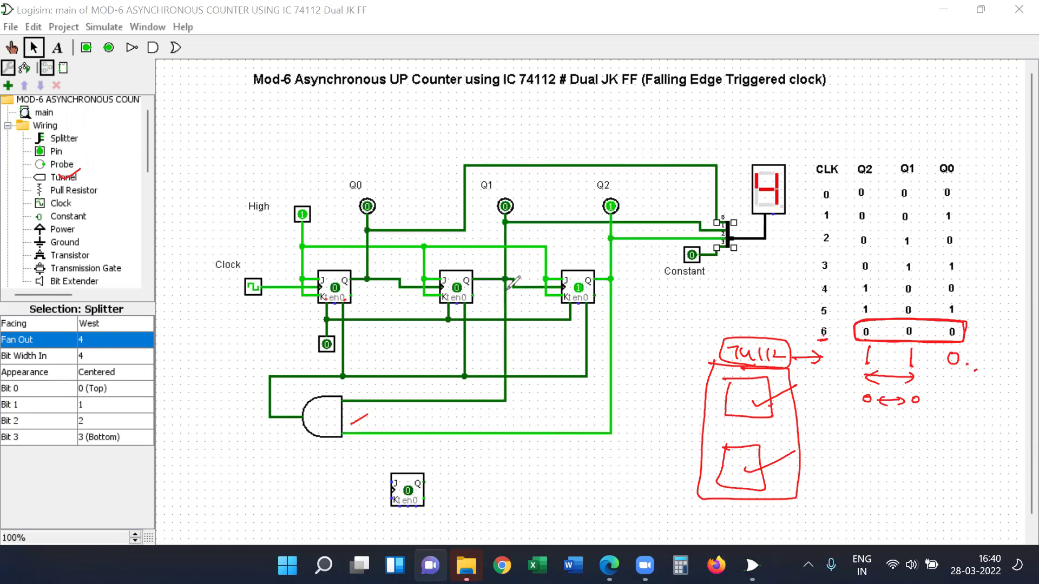
pyautogui.moveTo(900, 156); pyautogui.dragTo(916, 147)
pyautogui.moveTo(859, 154); pyautogui.dragTo(873, 149)
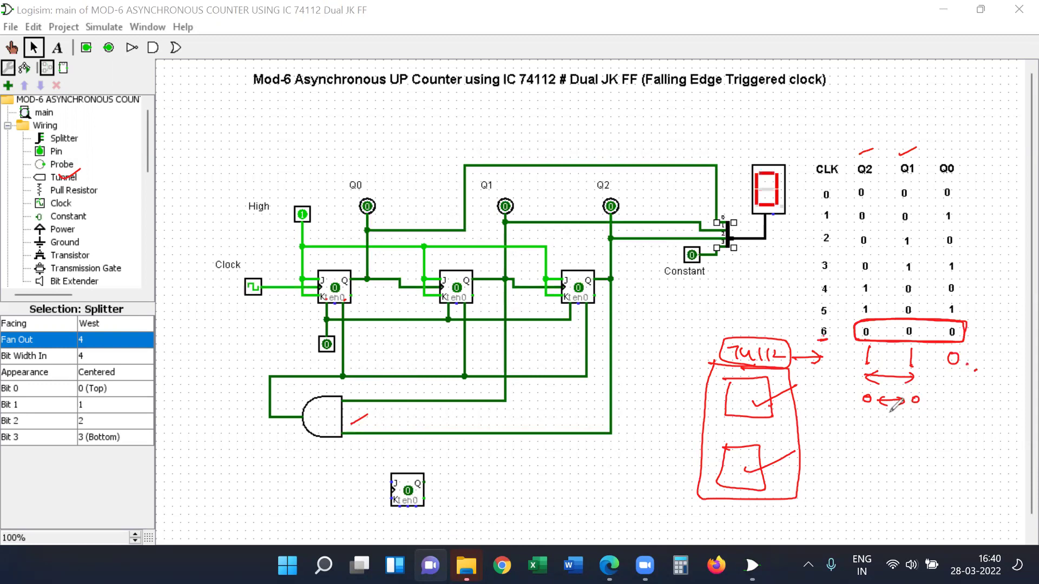
pyautogui.moveTo(860, 411); pyautogui.dragTo(920, 409)
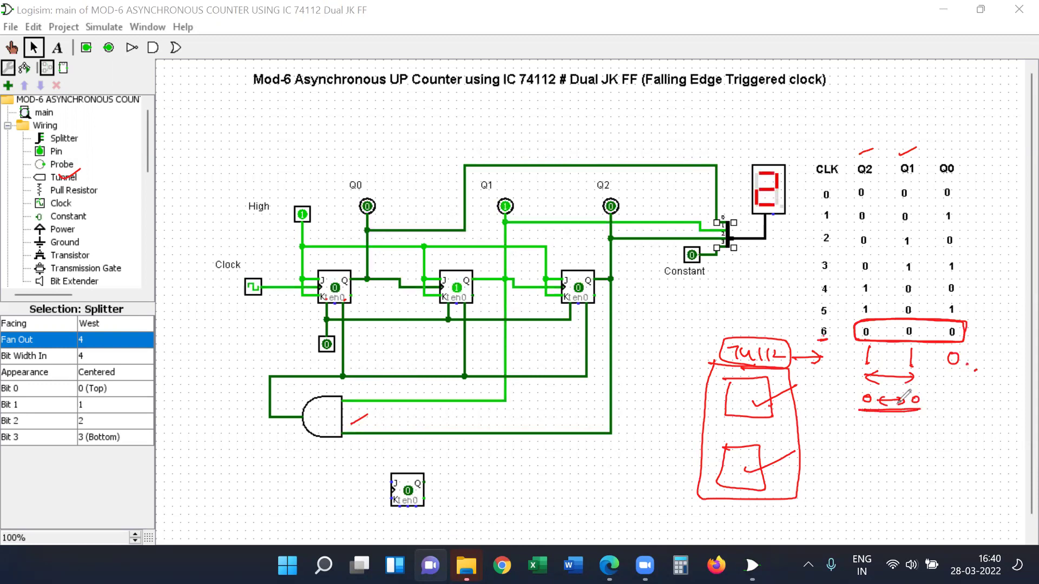
# Step: Trace the wires that run from the three flip-flops down to the AND gate's output line
pyautogui.moveTo(343, 313); pyautogui.dragTo(343, 375)
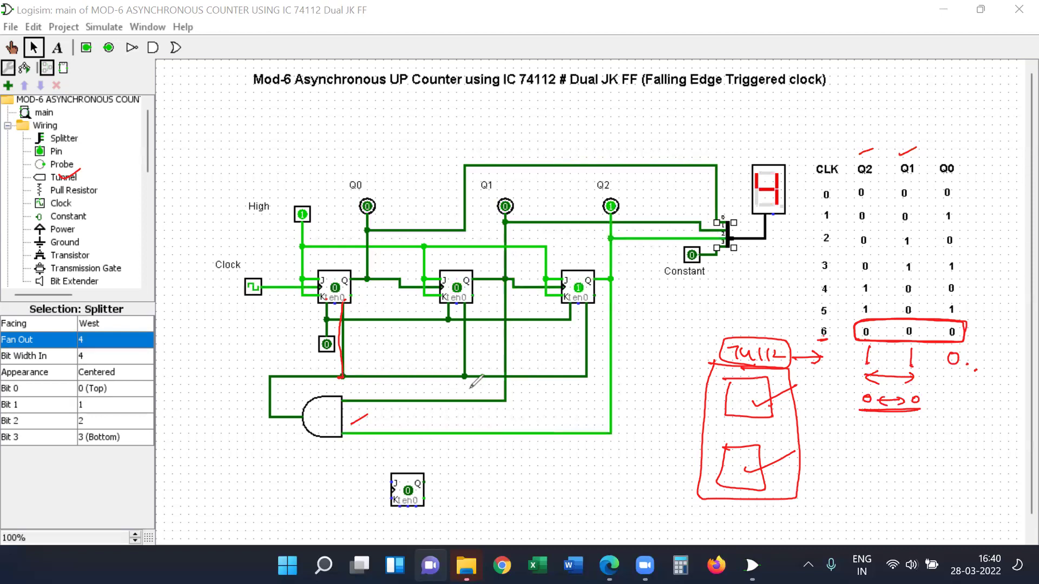
pyautogui.moveTo(464, 314); pyautogui.dragTo(463, 374)
pyautogui.moveTo(590, 306); pyautogui.dragTo(586, 375)
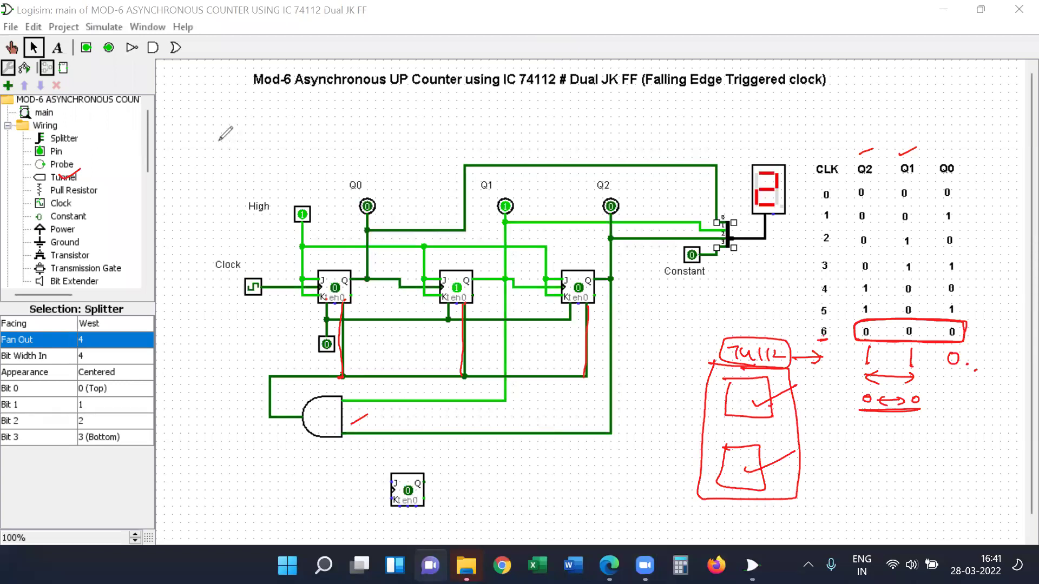
# Step: Write a Mod-9 example above the circuit with 0 → 8, a circled 16, and 0000 and 1000 labelled Q3 to Q0, circling the leading 1
pyautogui.moveTo(219, 153)
pyautogui.mouseDown()
pyautogui.moveTo(270, 123)
pyautogui.moveTo(268, 141)
pyautogui.moveTo(234, 160)
pyautogui.moveTo(343, 119)
pyautogui.mouseUp()
pyautogui.moveTo(338, 115)
pyautogui.mouseDown()
pyautogui.moveTo(430, 96)
pyautogui.moveTo(394, 125)
pyautogui.moveTo(423, 124)
pyautogui.mouseUp()
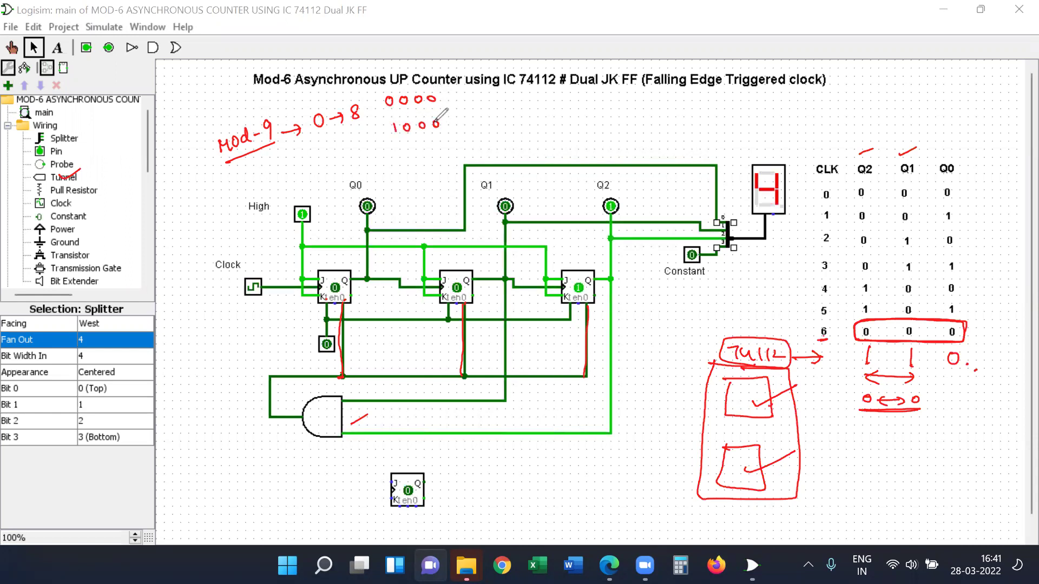
pyautogui.moveTo(432, 81); pyautogui.dragTo(443, 92)
pyautogui.moveTo(374, 82); pyautogui.dragTo(385, 91)
pyautogui.moveTo(311, 140)
pyautogui.mouseDown()
pyautogui.moveTo(324, 163)
pyautogui.moveTo(321, 131)
pyautogui.mouseUp()
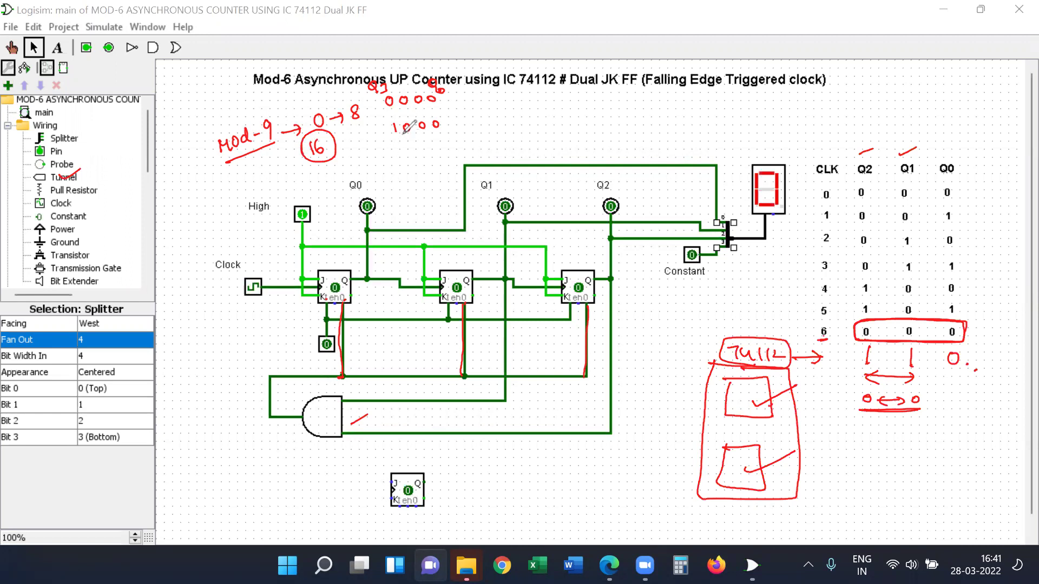
pyautogui.moveTo(391, 141)
pyautogui.mouseDown()
pyautogui.moveTo(440, 133)
pyautogui.moveTo(399, 118)
pyautogui.mouseUp()
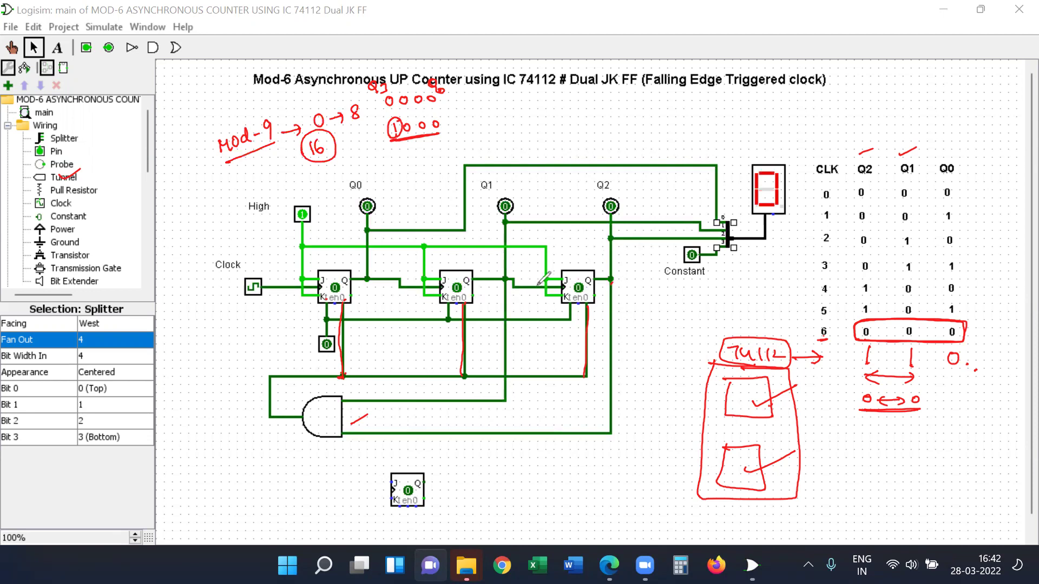
# Step: Write a 1 at each of the AND gate's two input wires
pyautogui.click(363, 437)
pyautogui.click(363, 399)
pyautogui.moveTo(374, 394); pyautogui.dragTo(371, 440)
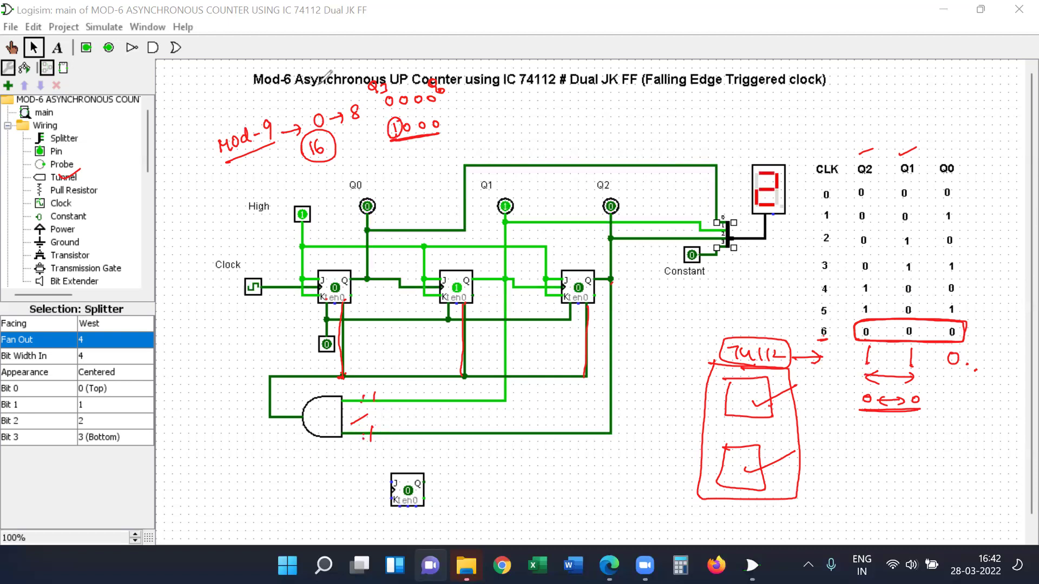
# Step: Underline and circle "Mod-6" in the title, and draw a bold tick above the Q2 output
pyautogui.moveTo(255, 95)
pyautogui.mouseDown()
pyautogui.moveTo(295, 88)
pyautogui.moveTo(285, 95)
pyautogui.mouseUp()
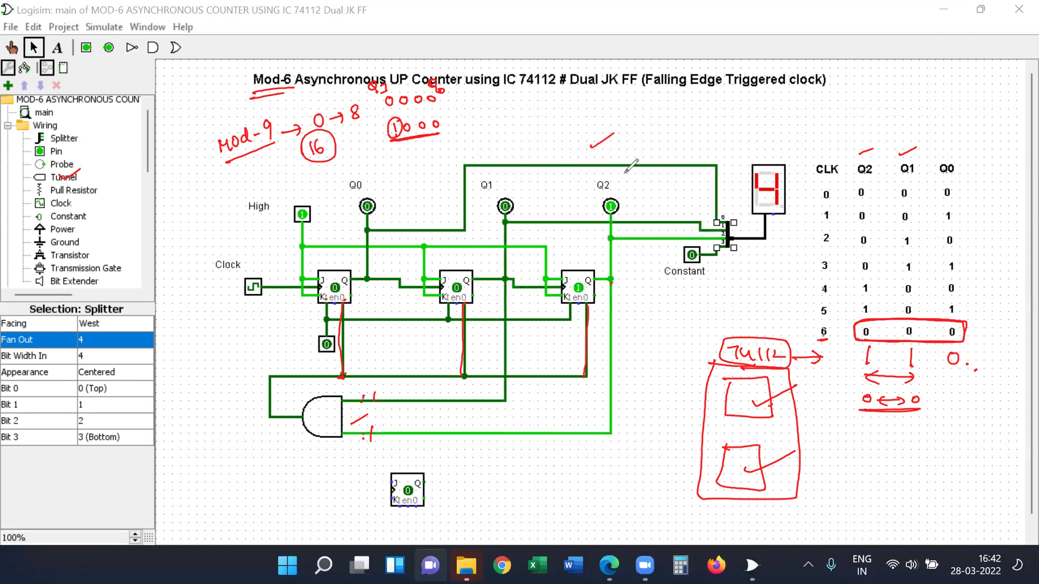
pyautogui.moveTo(614, 134)
pyautogui.mouseDown()
pyautogui.moveTo(592, 146)
pyautogui.moveTo(614, 132)
pyautogui.mouseUp()
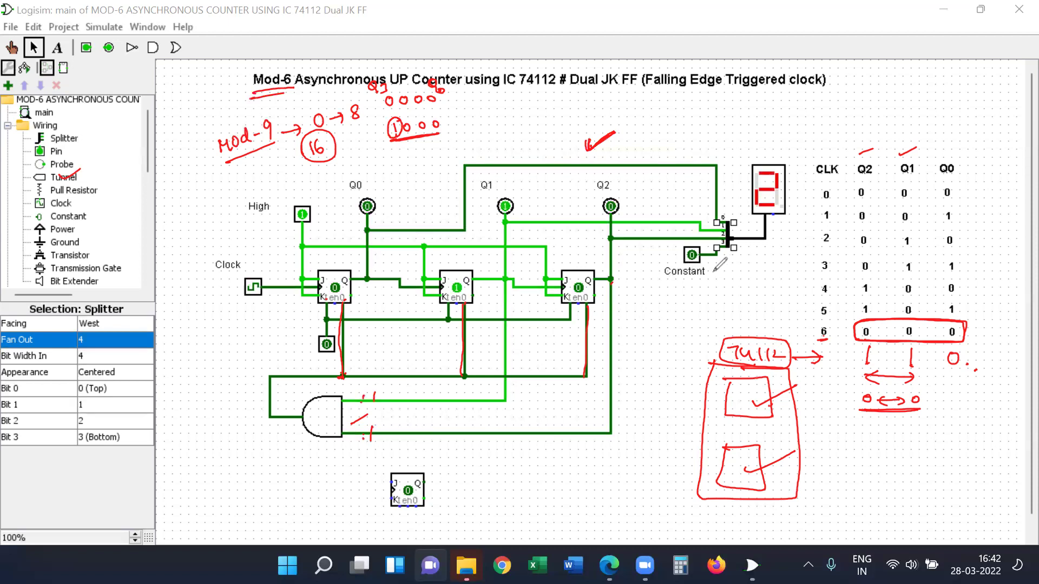
pyautogui.moveTo(286, 88)
pyautogui.mouseDown()
pyautogui.moveTo(255, 95)
pyautogui.moveTo(294, 87)
pyautogui.moveTo(284, 64)
pyautogui.moveTo(245, 73)
pyautogui.moveTo(283, 87)
pyautogui.mouseUp()
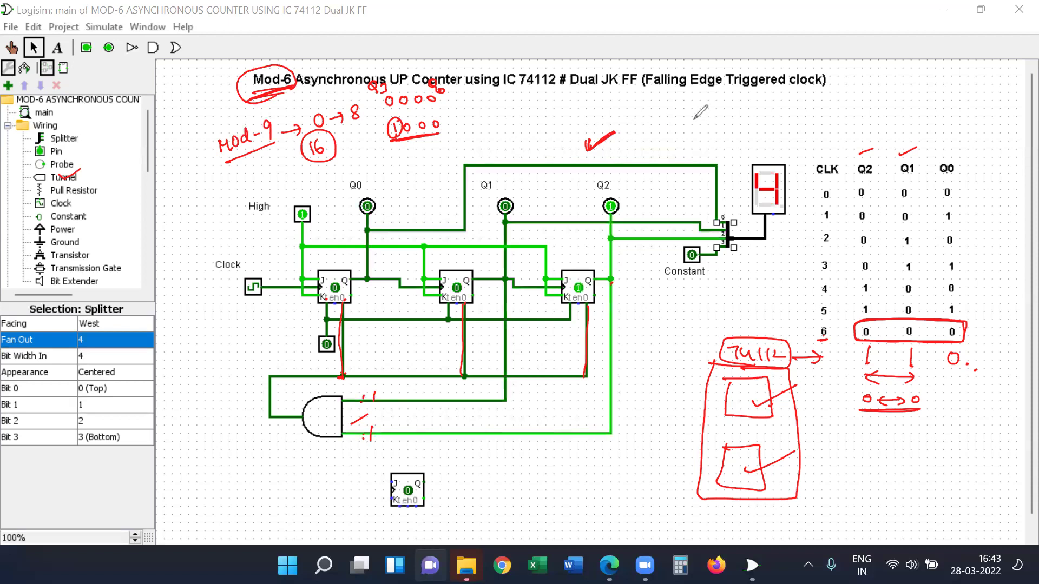
# Step: Write 2^n beside the bold tick above Q2, box it, and draw a short line out of the box
pyautogui.moveTo(633, 125)
pyautogui.mouseDown()
pyautogui.moveTo(641, 142)
pyautogui.moveTo(650, 113)
pyautogui.moveTo(652, 138)
pyautogui.mouseUp()
pyautogui.moveTo(647, 103); pyautogui.dragTo(683, 122)
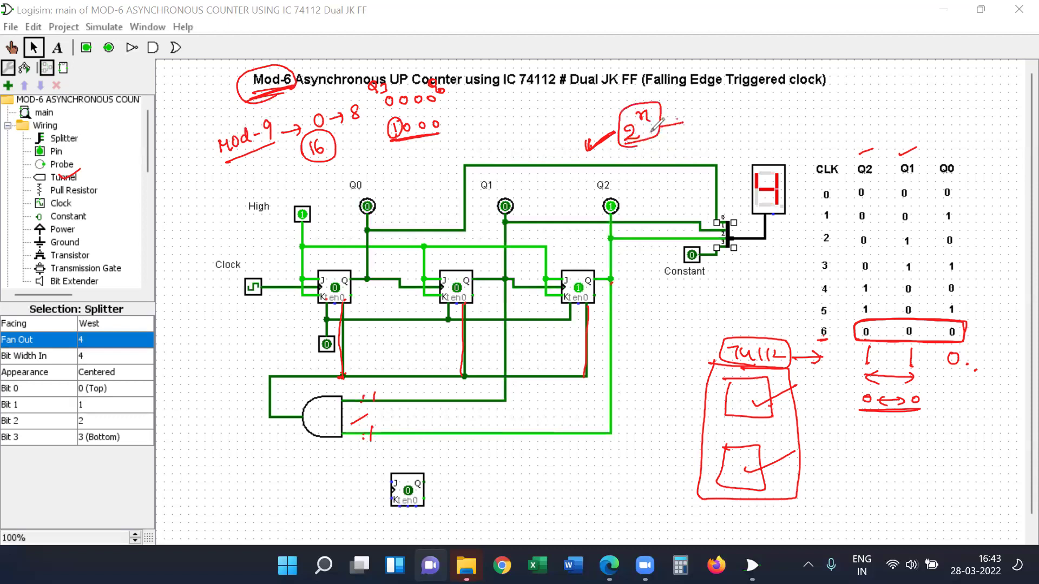